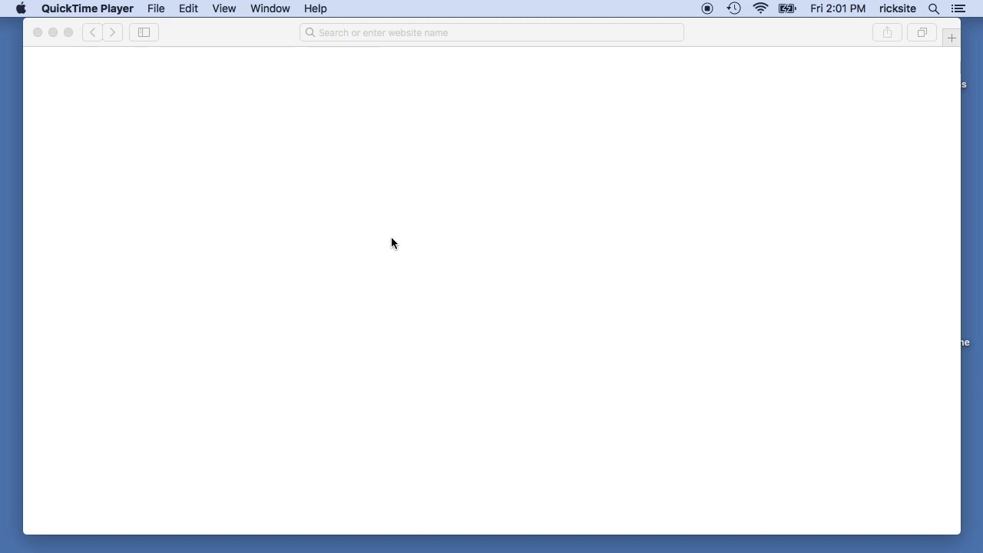
Open find.synology.com and search the local network for the DiskStation, repeating the search until it is listed.
click(403, 103)
text(http://find.)
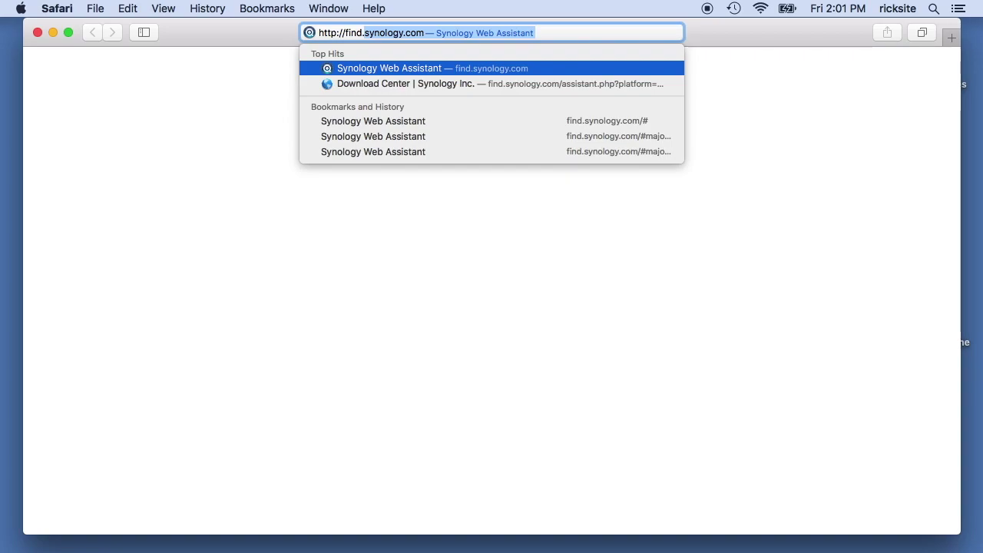
key(Return)
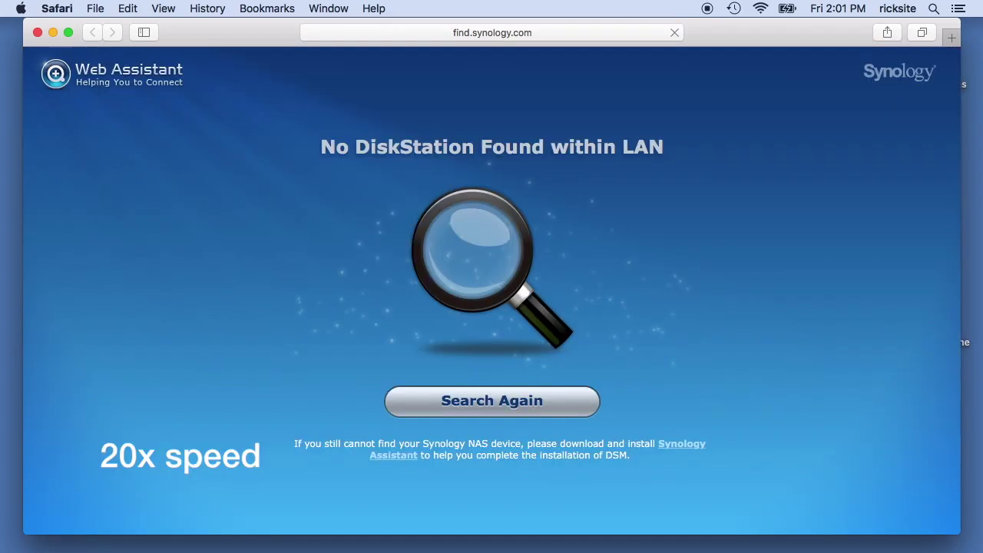
click(520, 406)
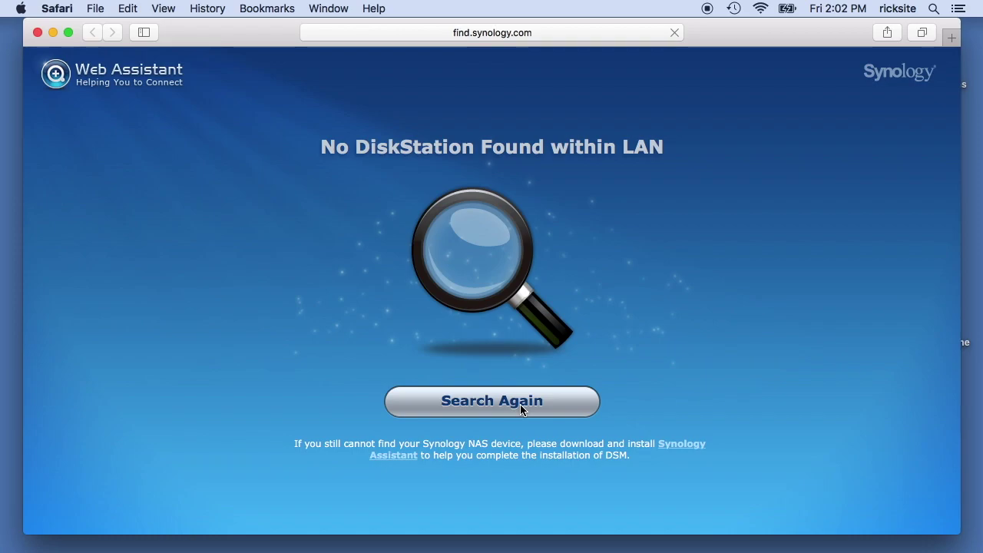
click(520, 404)
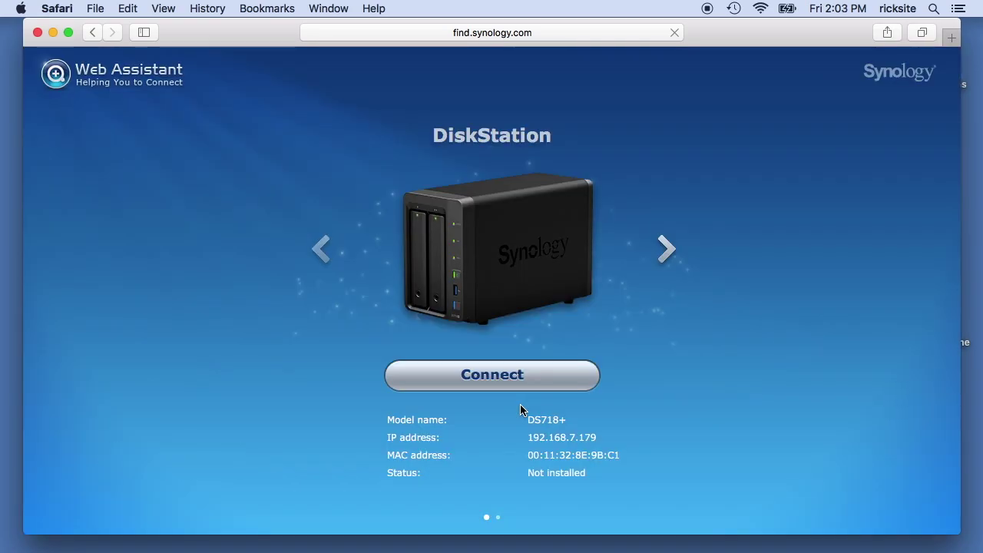
Pick the uninstalled DS718+ among the detected DiskStations, connect to it and accept the End User License Agreement.
click(665, 247)
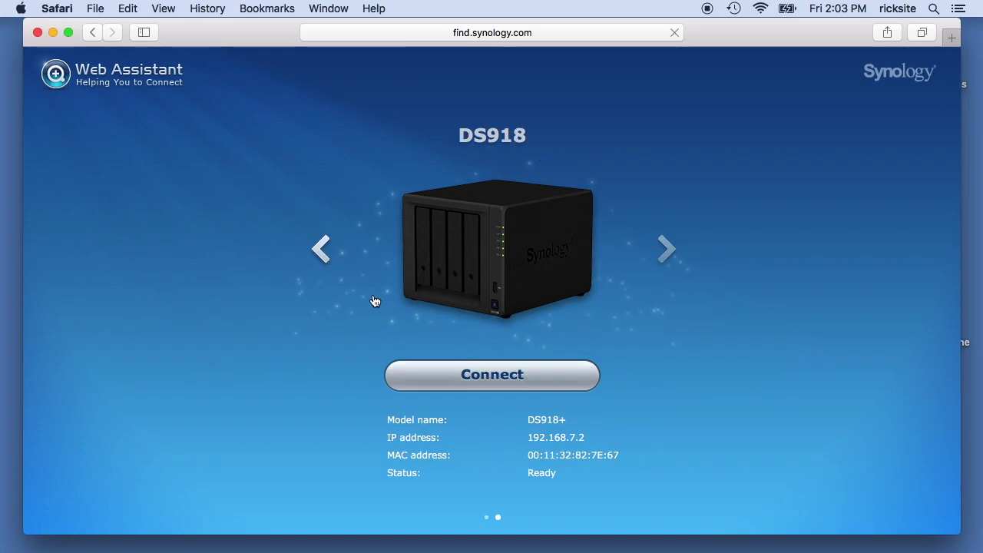
click(322, 248)
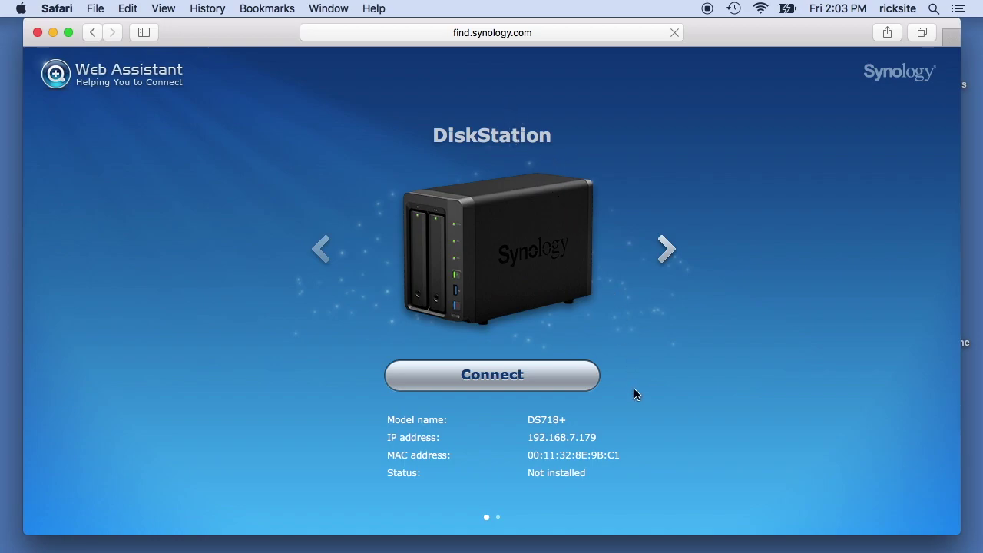
click(668, 250)
click(316, 251)
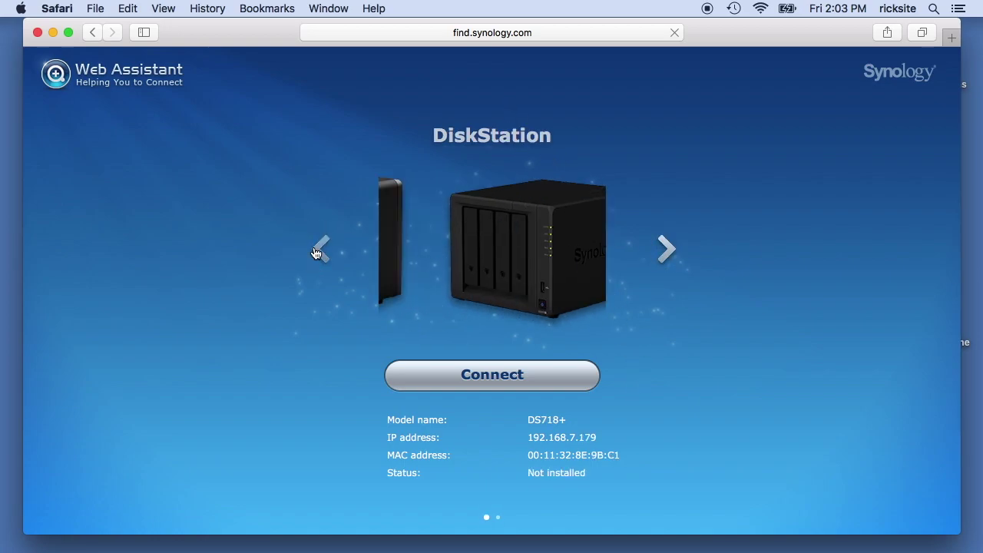
click(544, 381)
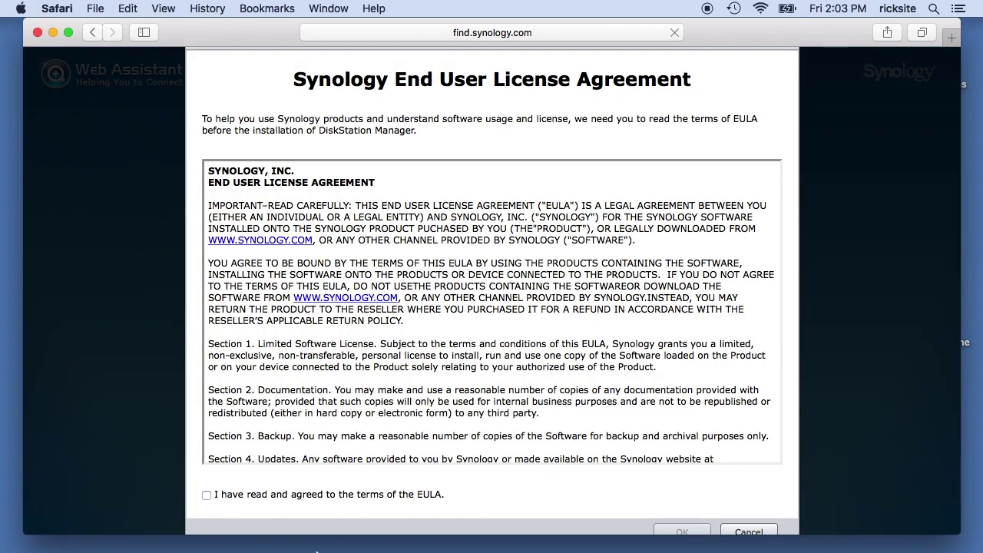
click(206, 494)
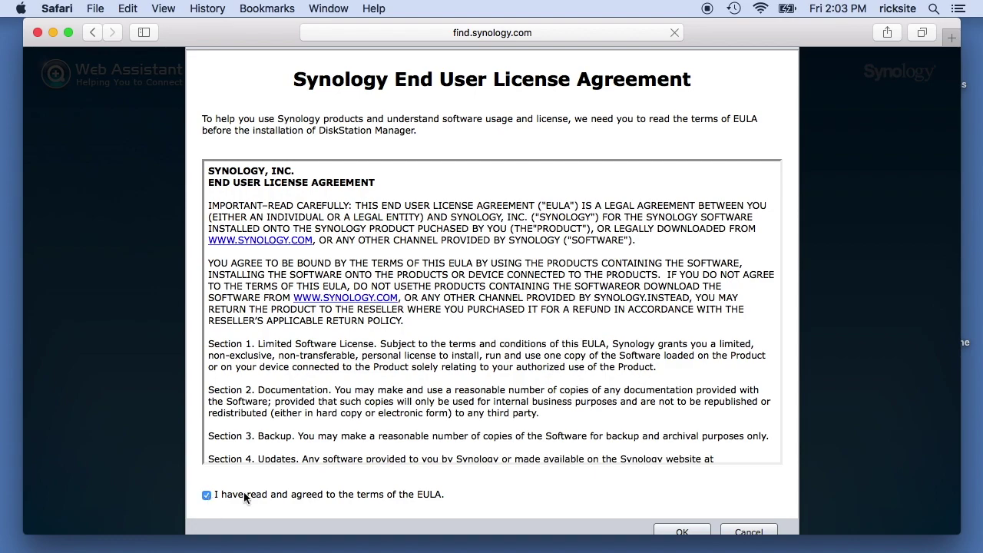
click(691, 530)
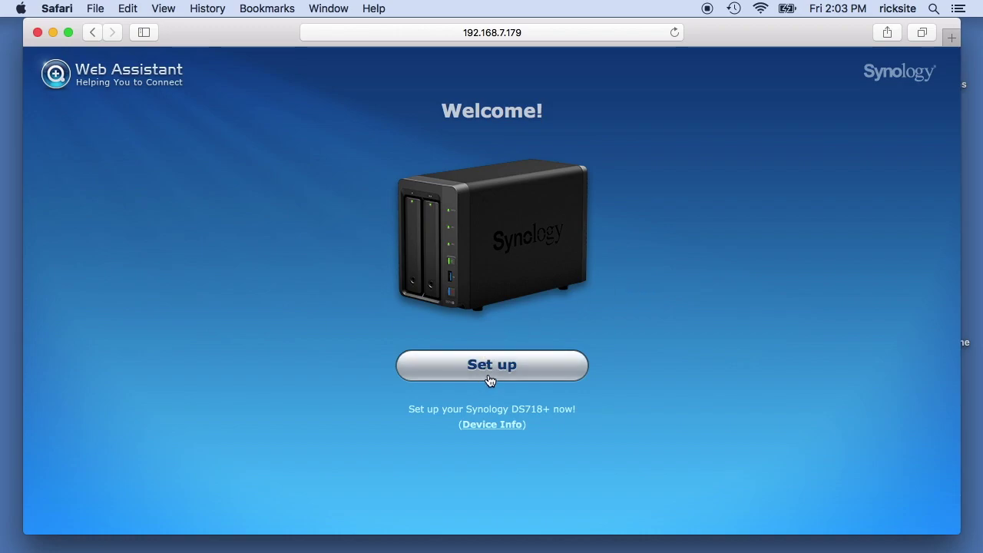
Set up the DS718+ by installing the latest DSM, agreeing to the removal of all data on hard disks 1 and 2.
click(494, 373)
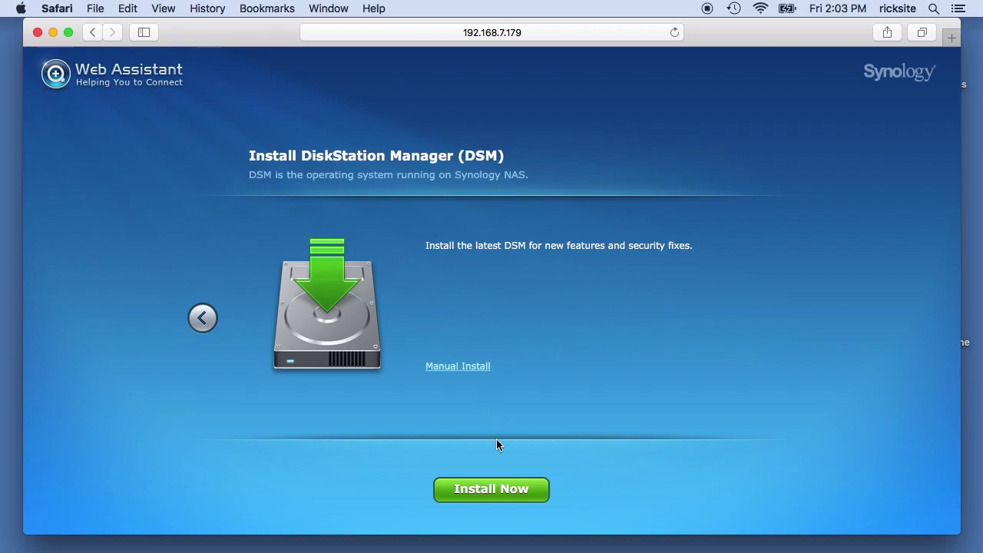
click(499, 489)
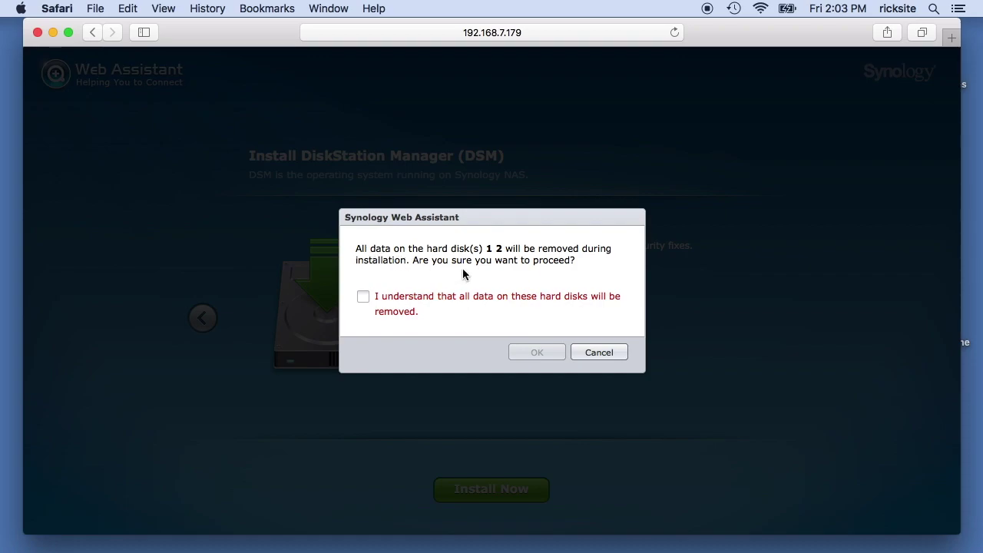
click(362, 297)
click(549, 354)
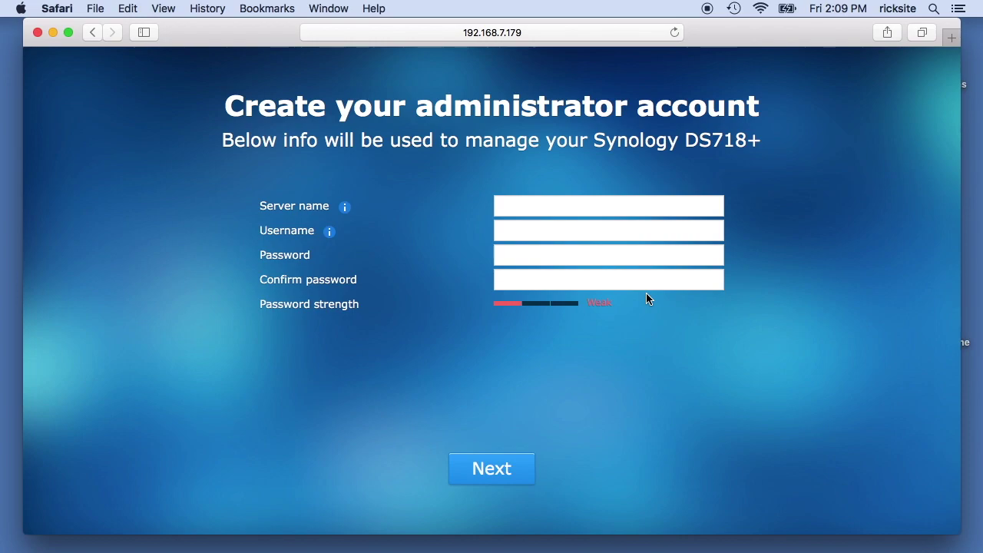
Create the administrator account with server name DS718, a username and a confirmed password, and choose never to save the password for this website.
click(614, 205)
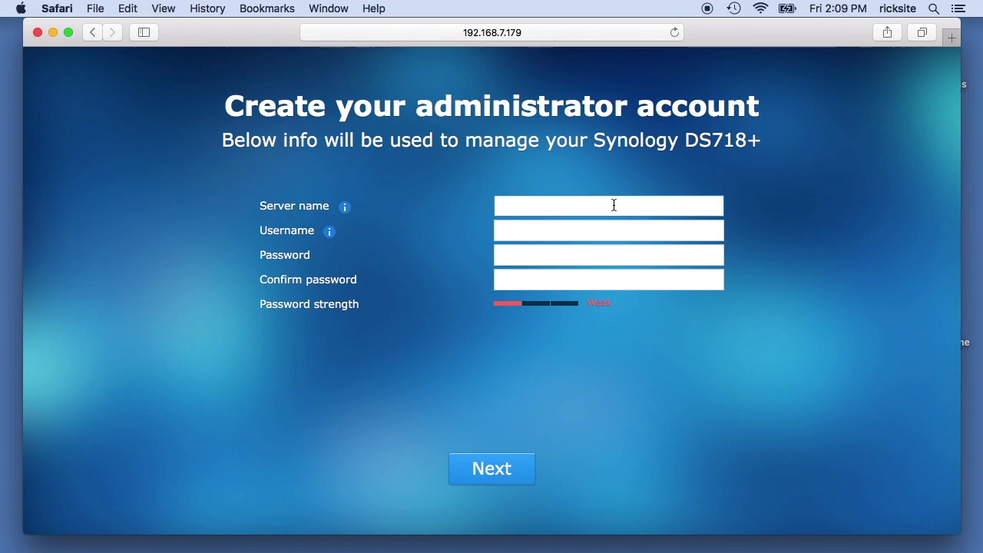
text(DS718)
click(609, 230)
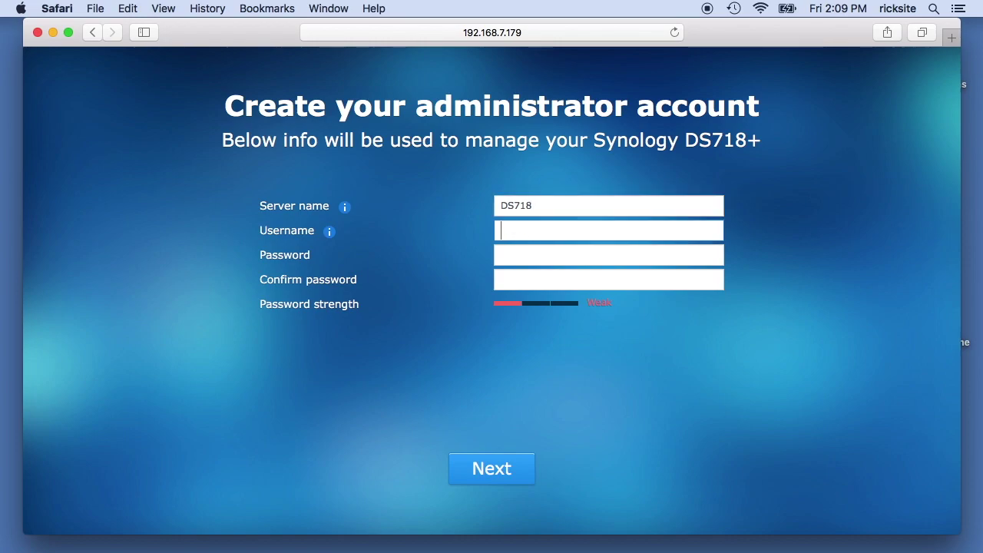
text(rick)
key(Tab)
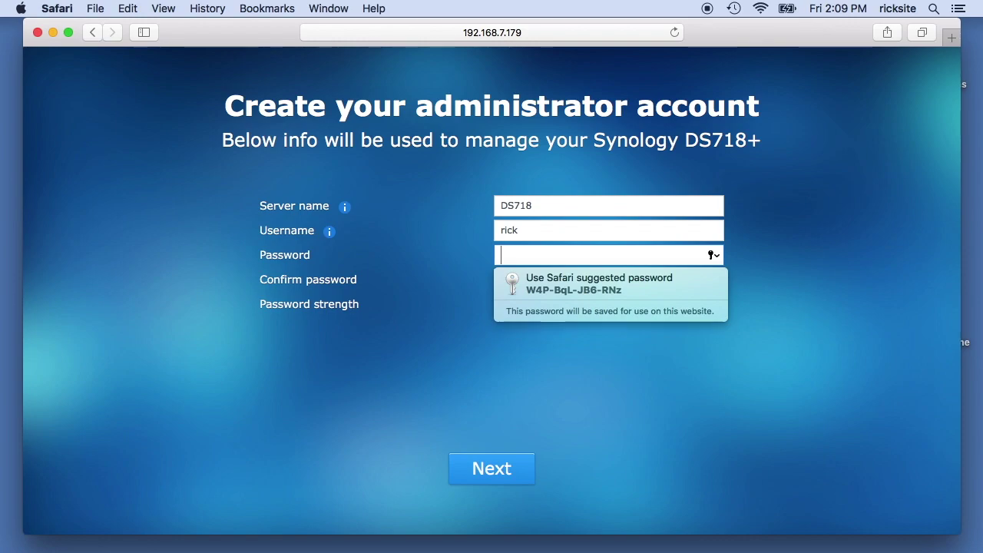
text(••••••••)
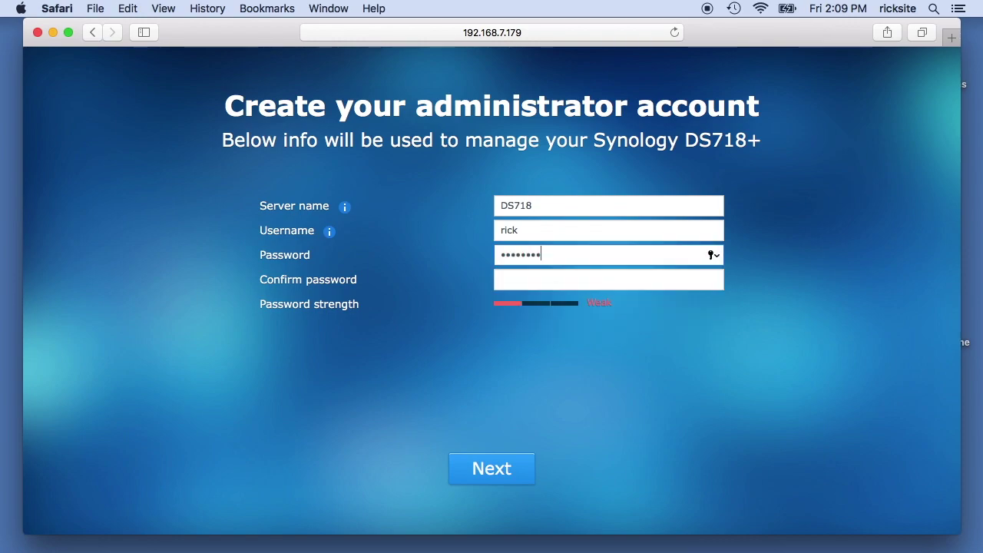
key(Tab)
text(••••••••)
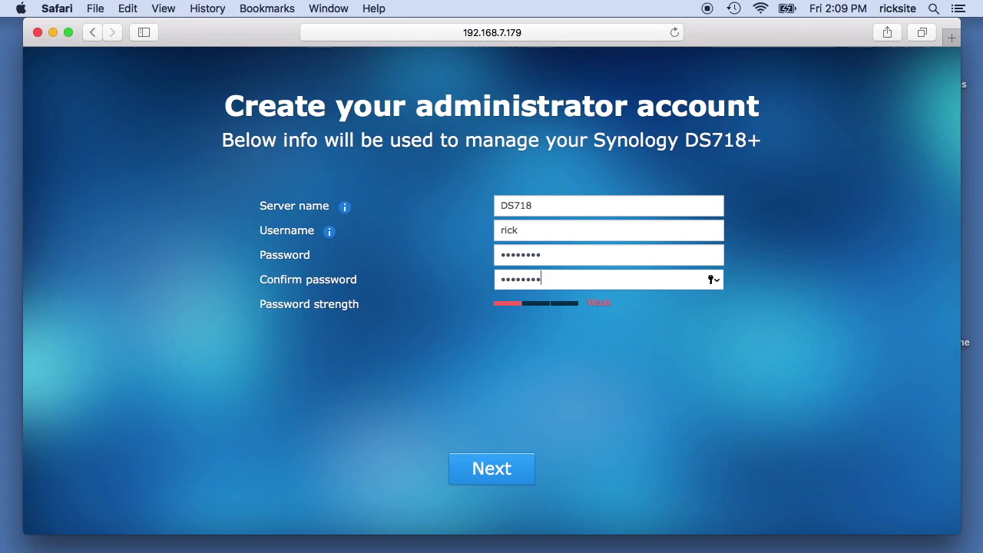
click(681, 426)
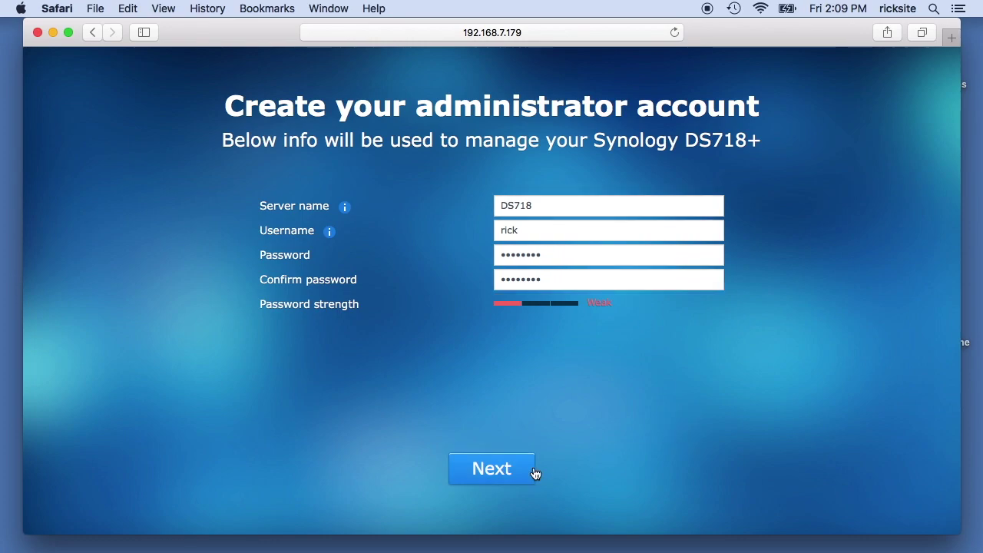
click(505, 467)
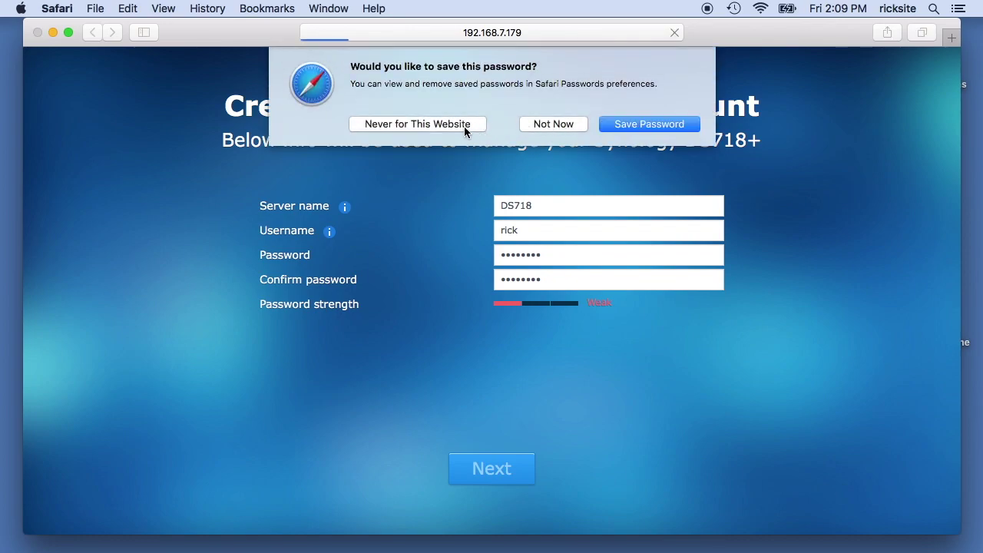
click(464, 126)
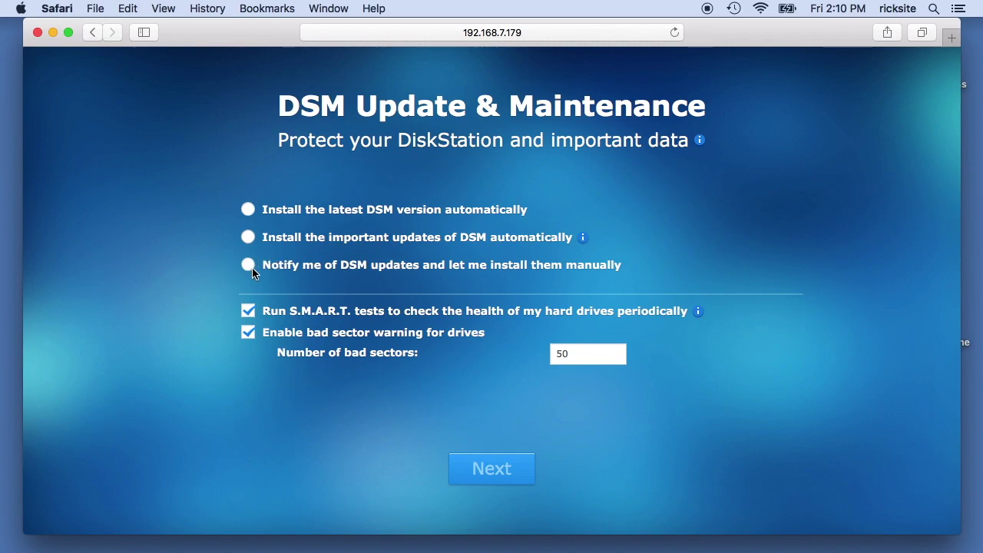
Set the latest DSM version to install automatically with the default schedule and drive checks, and skip the QuickConnect setup.
click(246, 212)
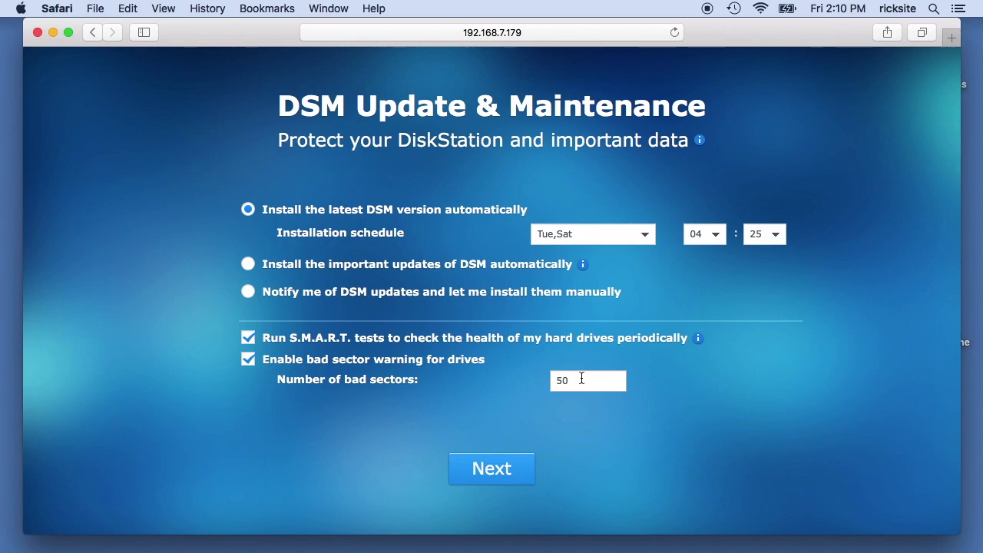
click(509, 471)
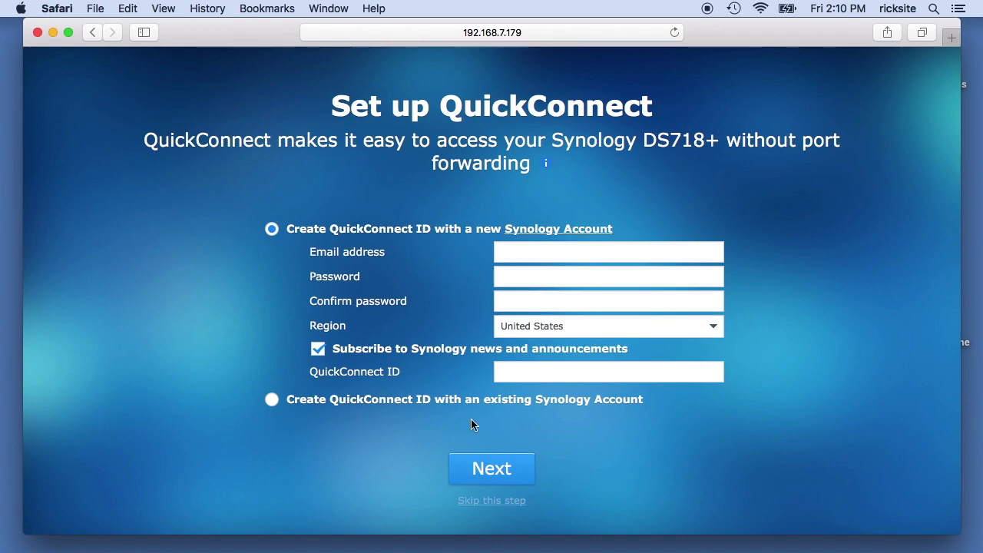
click(499, 504)
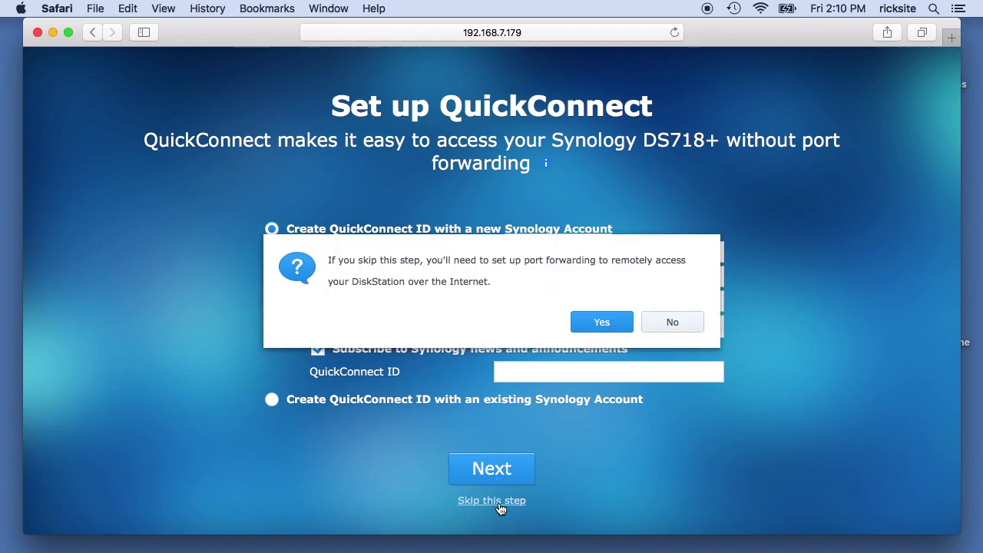
click(601, 323)
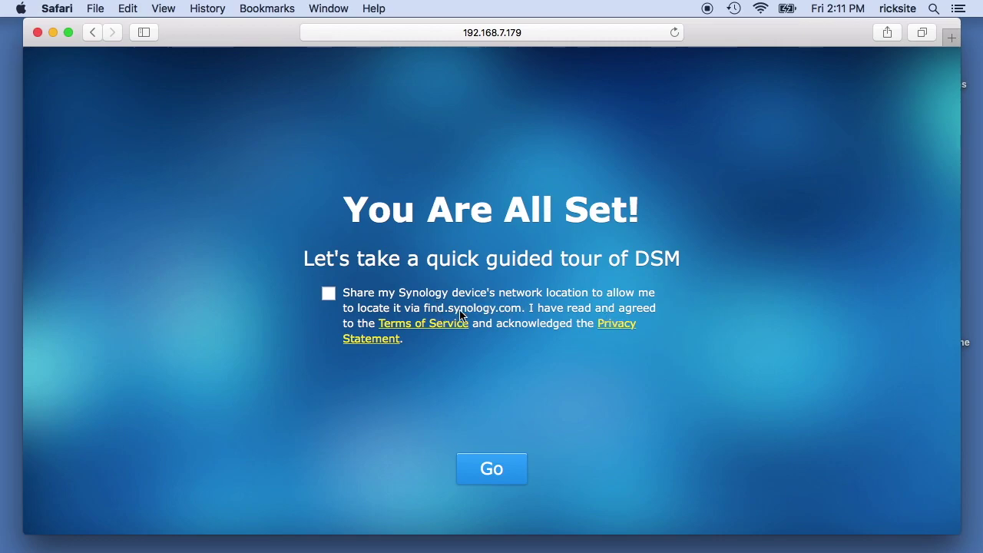
Finish the setup wizard without sharing the network location, postpone device analytics and go through the introductory desktop tips.
click(496, 477)
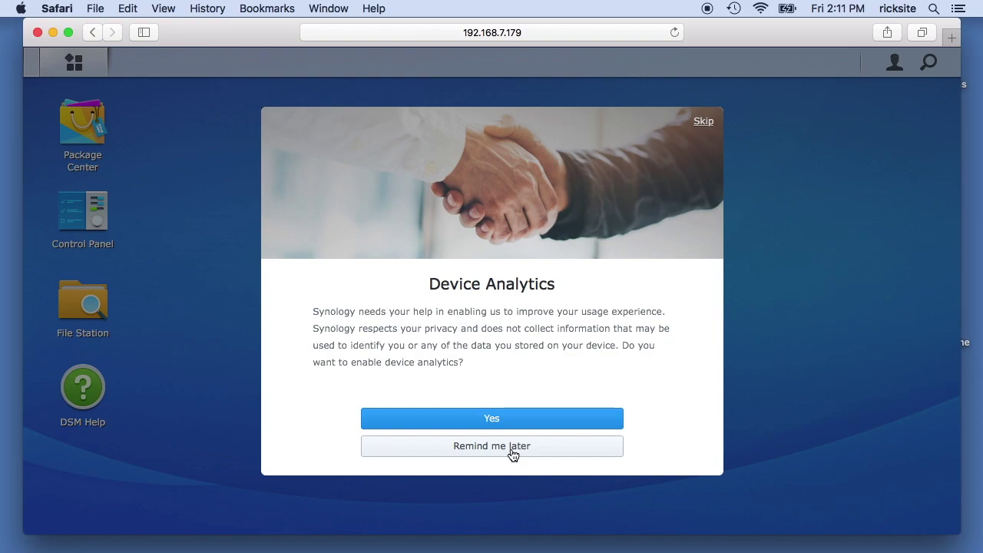
click(513, 453)
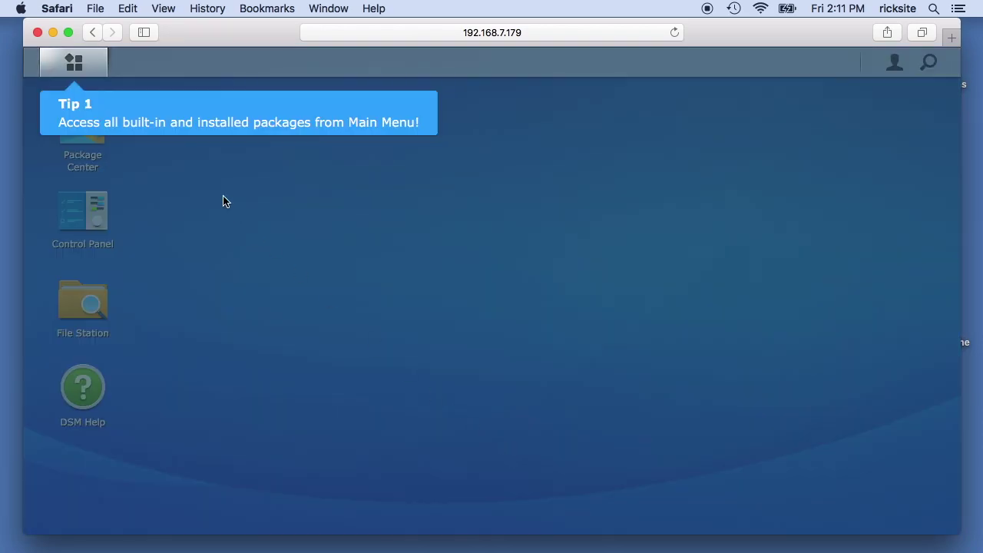
click(93, 67)
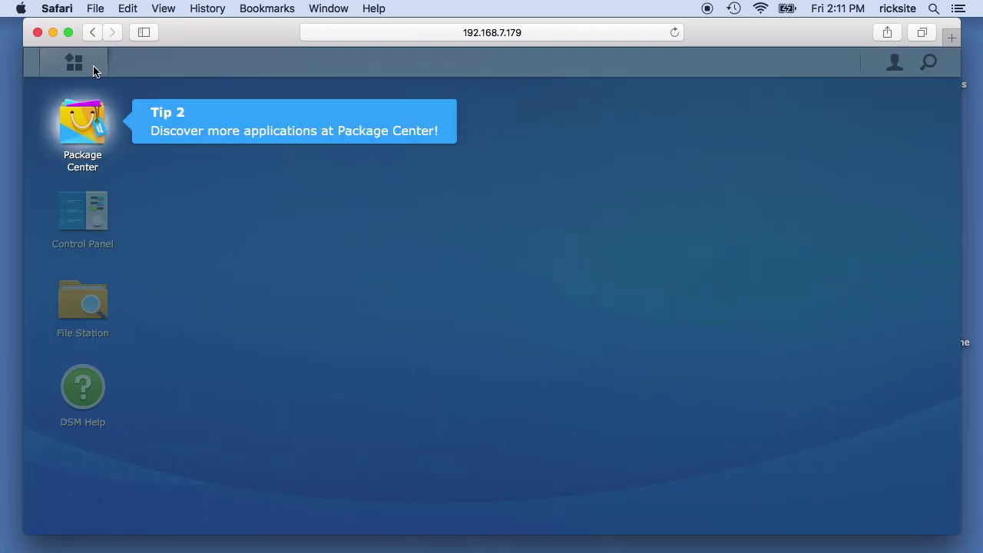
click(86, 118)
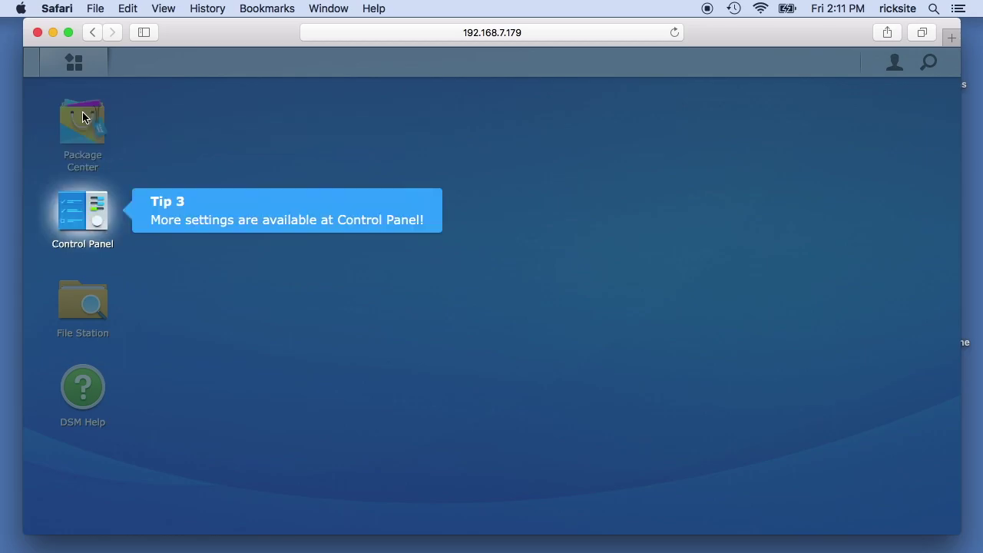
click(89, 207)
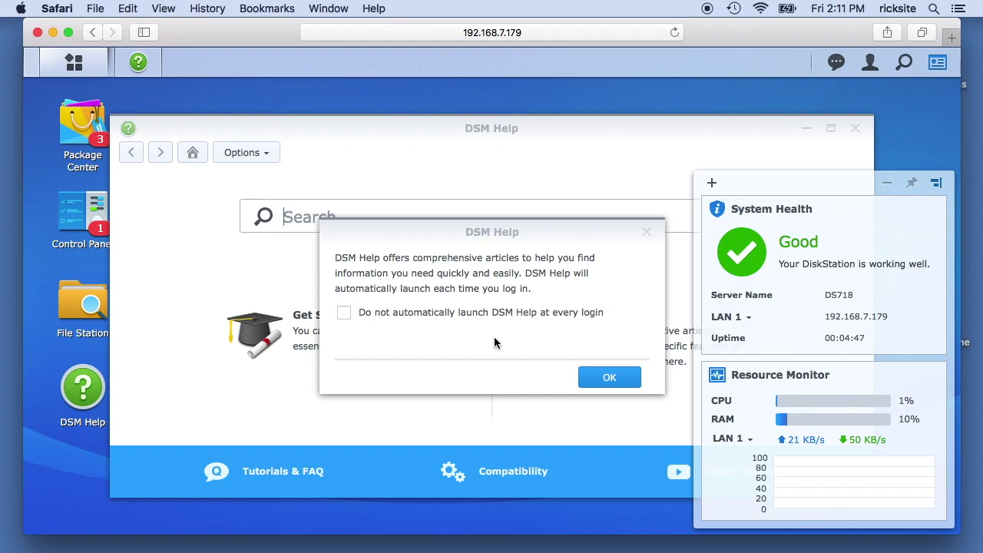
Stop DSM Help from launching automatically at every login and close its window.
click(455, 313)
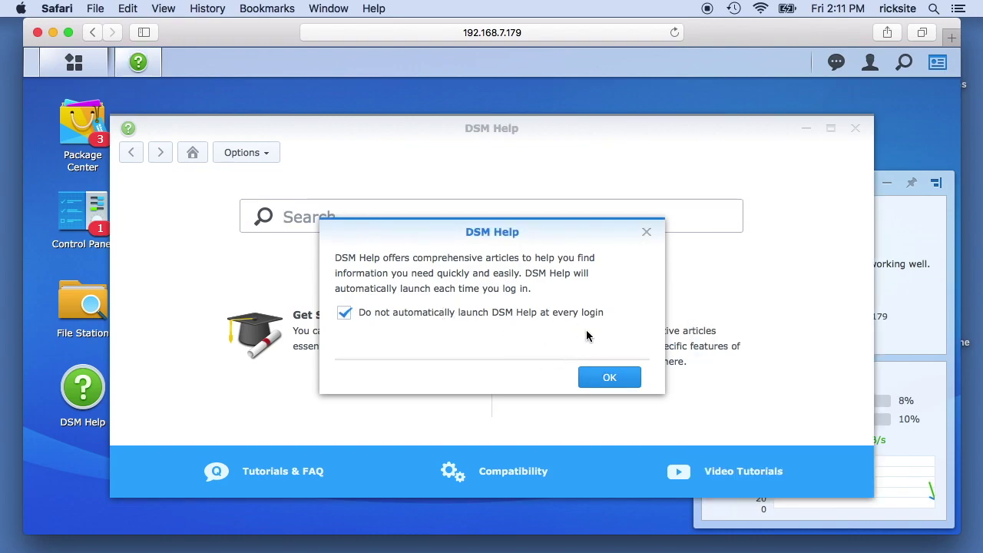
click(614, 379)
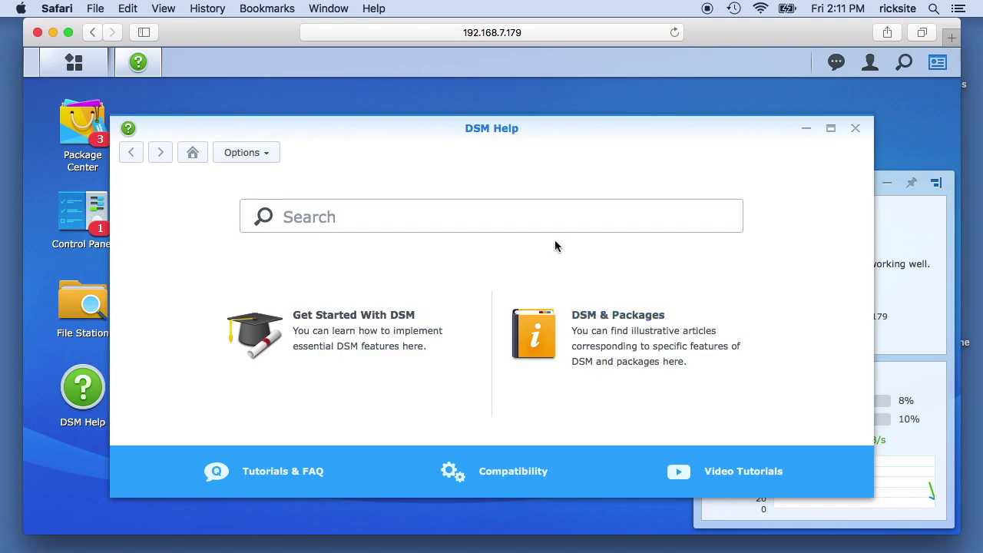
click(854, 131)
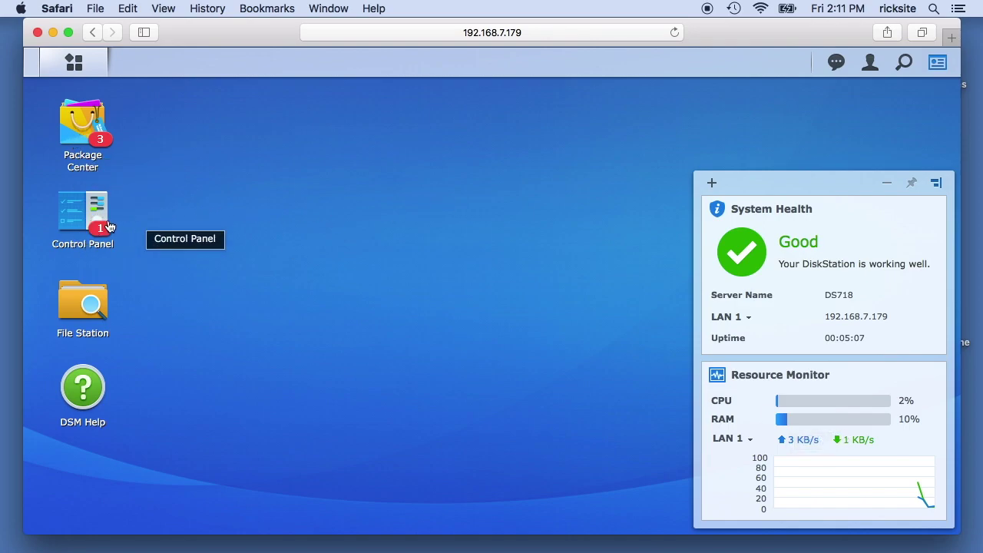
Open the DSM update settings in Control Panel and view the manual update dialog without selecting a file.
click(84, 217)
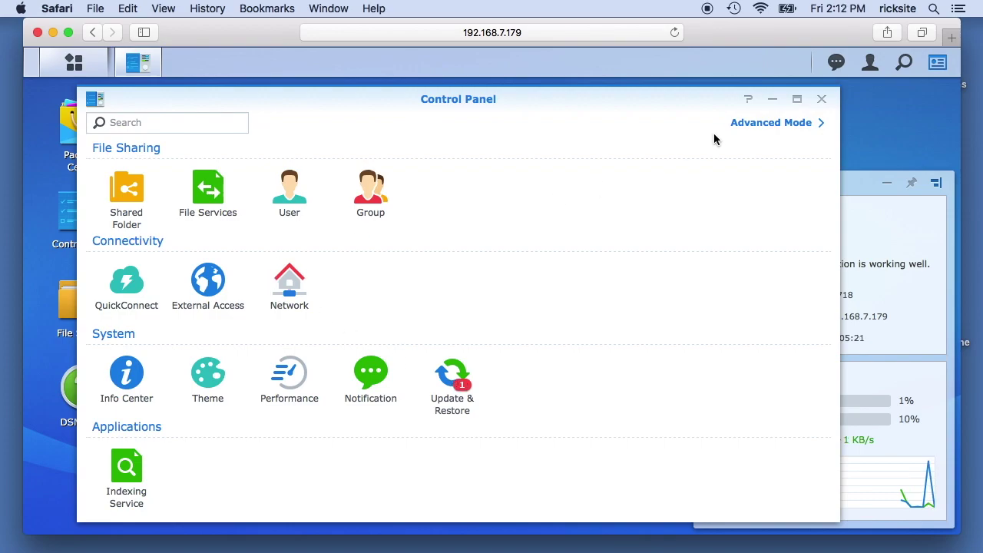
click(823, 100)
click(83, 215)
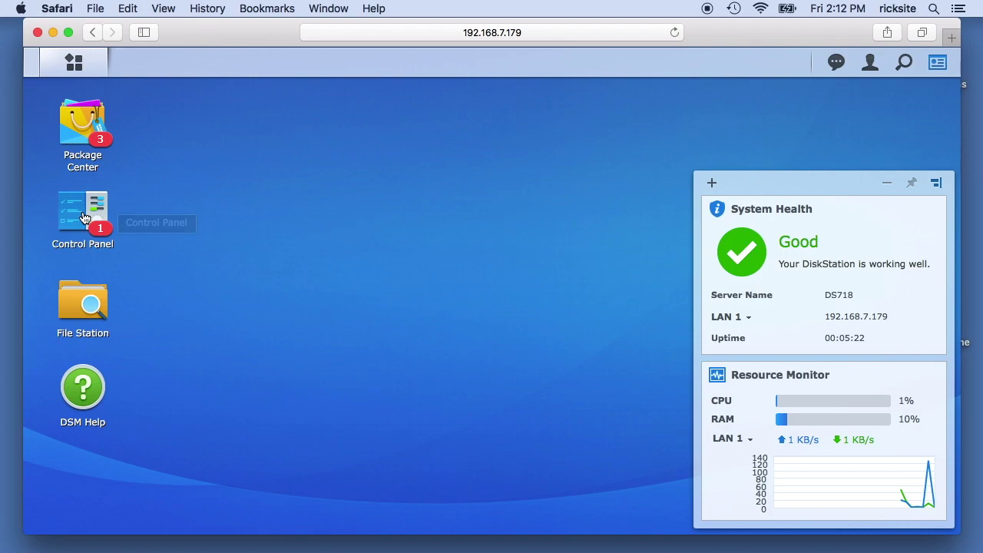
click(502, 382)
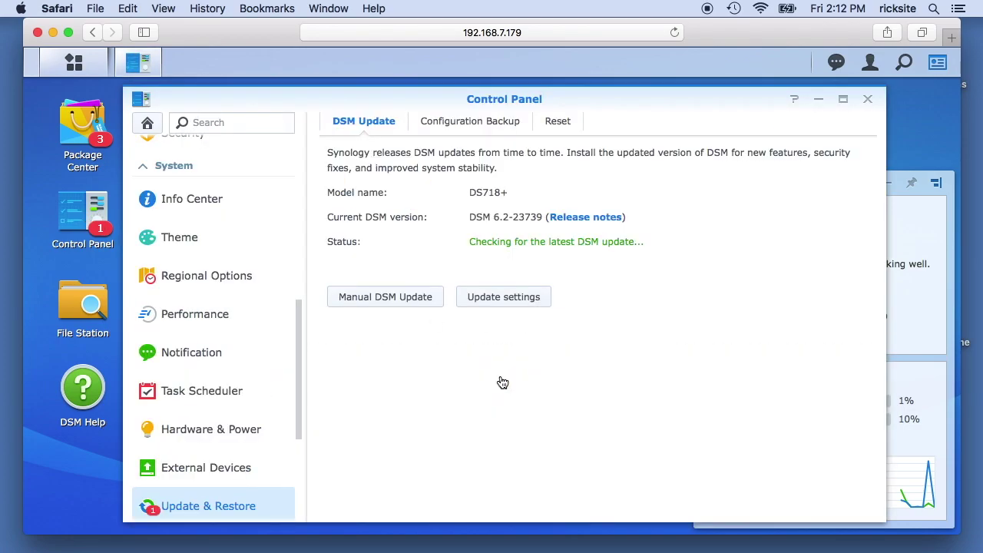
click(401, 299)
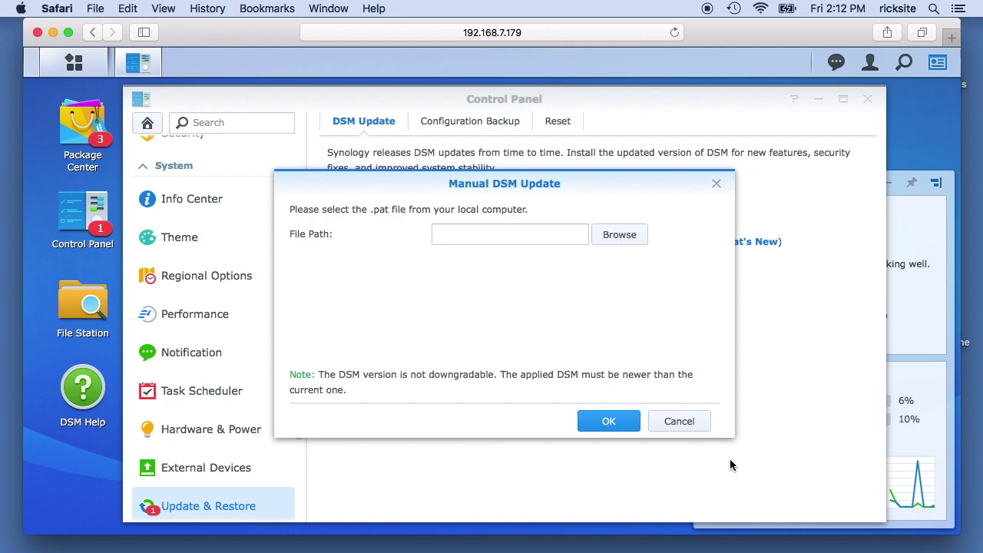
click(684, 422)
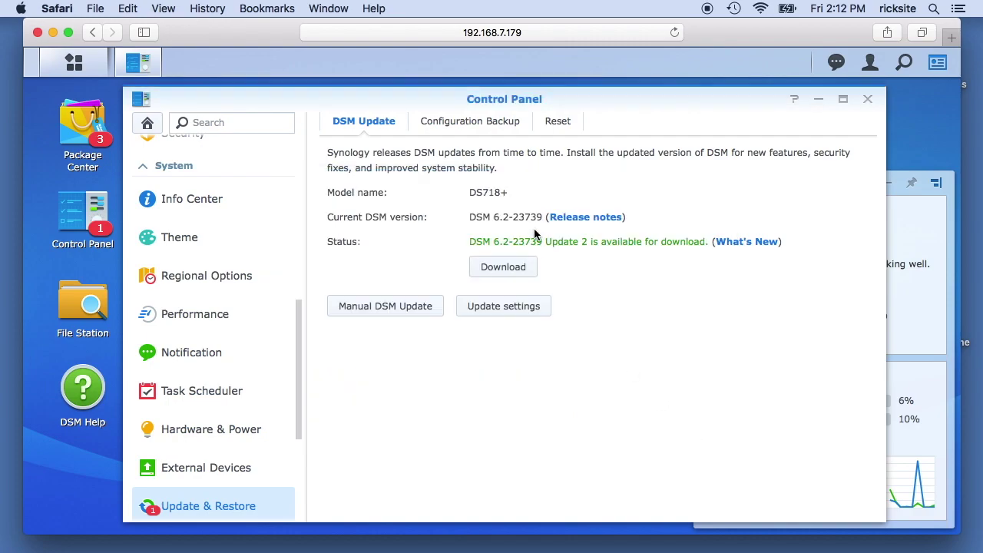
Download DSM 6.2-23739 Update 2 without installing it and close Control Panel.
click(501, 267)
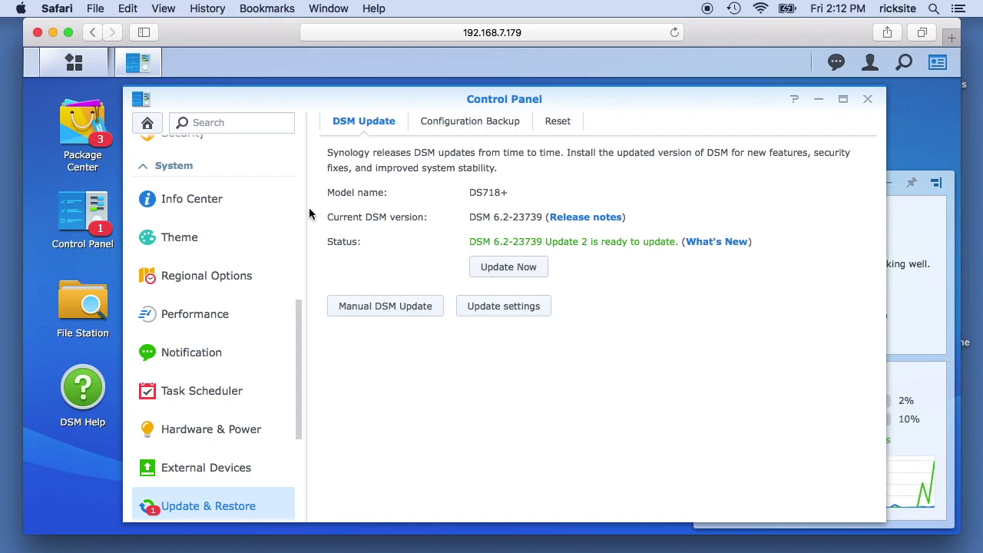
scroll(244, 233, up, 5)
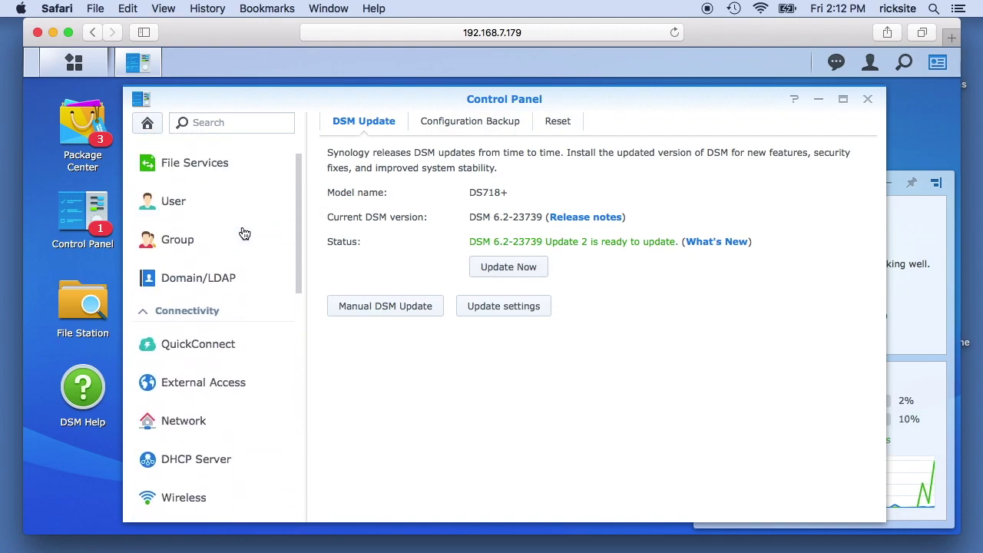
click(868, 99)
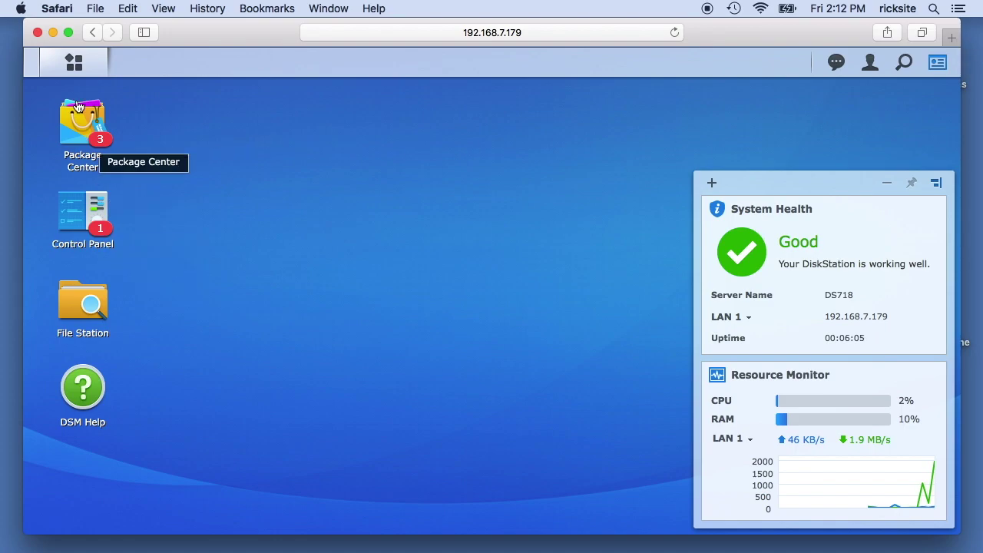
Add a desktop shortcut for Storage Manager from the list of installed applications and return to the desktop.
click(75, 61)
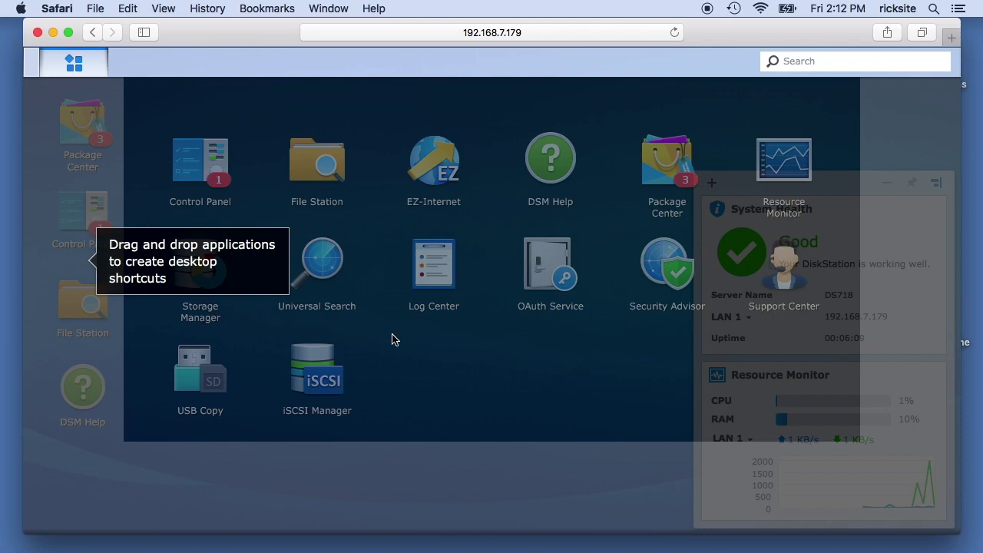
click(414, 416)
click(160, 115)
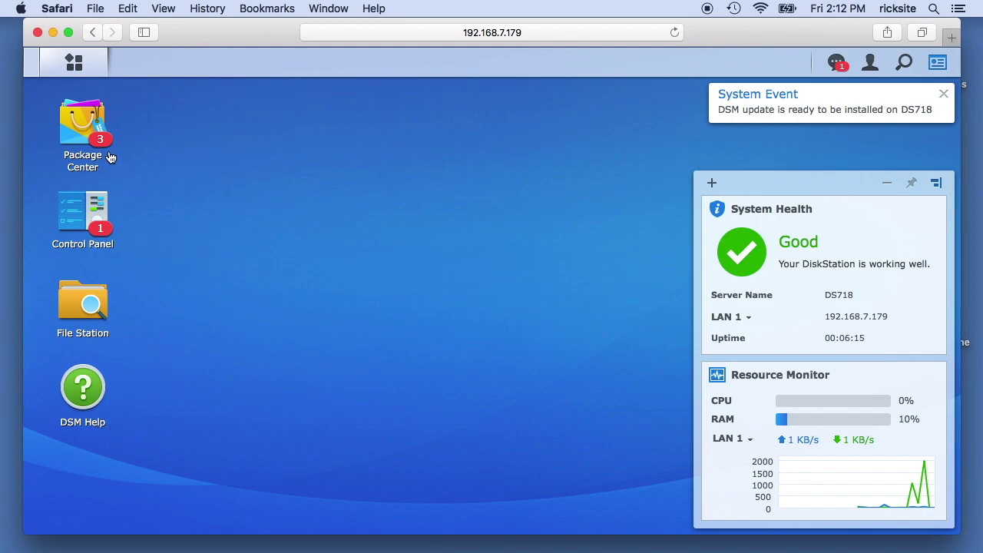
click(86, 70)
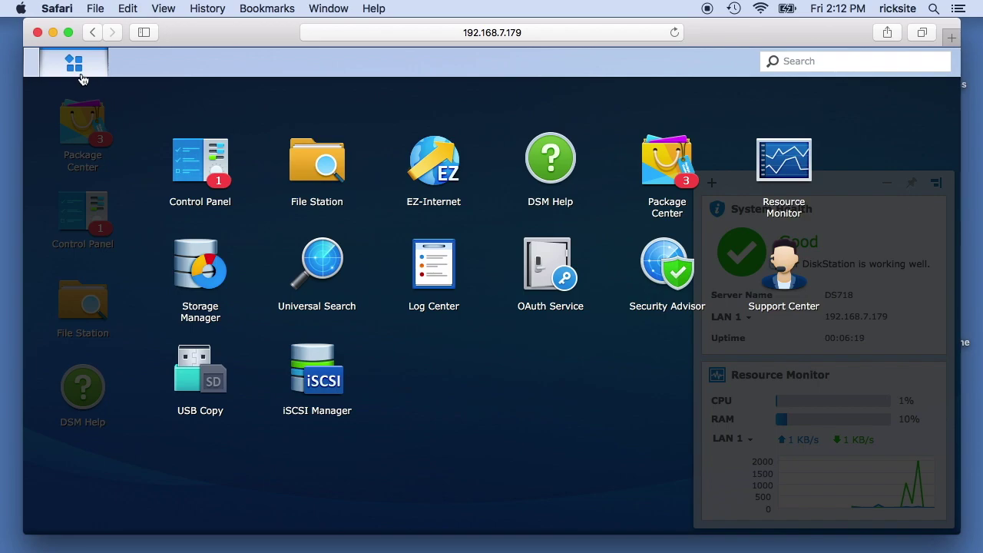
right_click(198, 275)
click(229, 283)
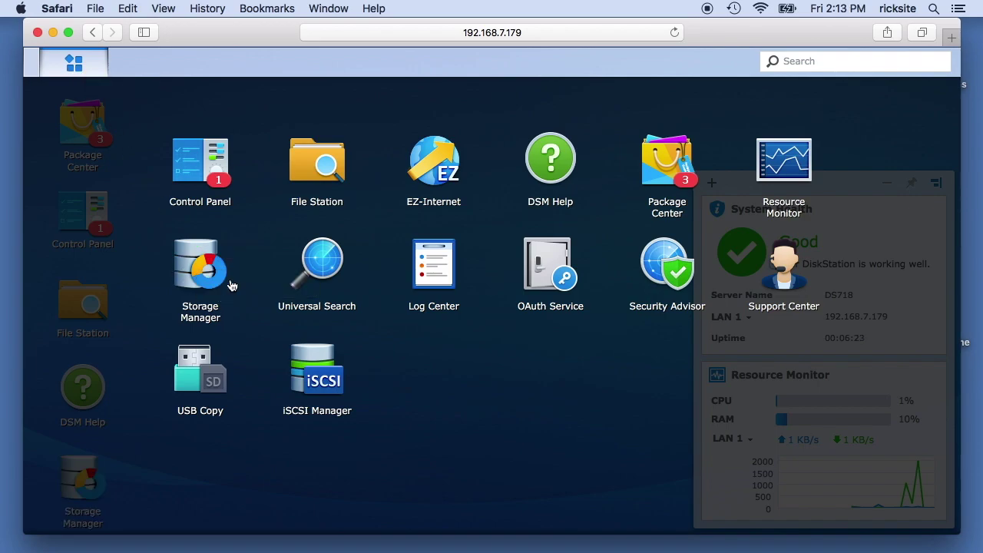
click(304, 496)
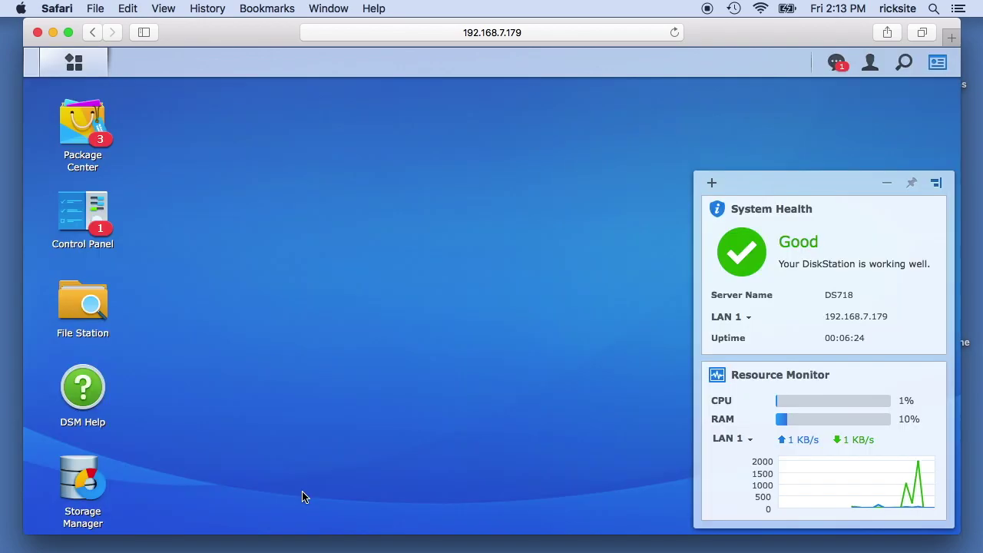
Launch Storage Manager and show its volume list.
click(84, 484)
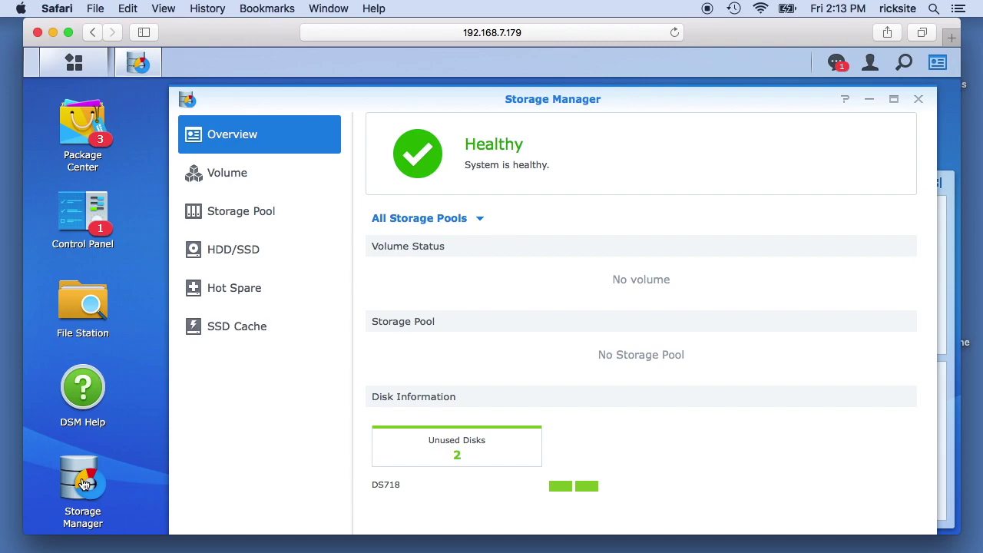
click(259, 171)
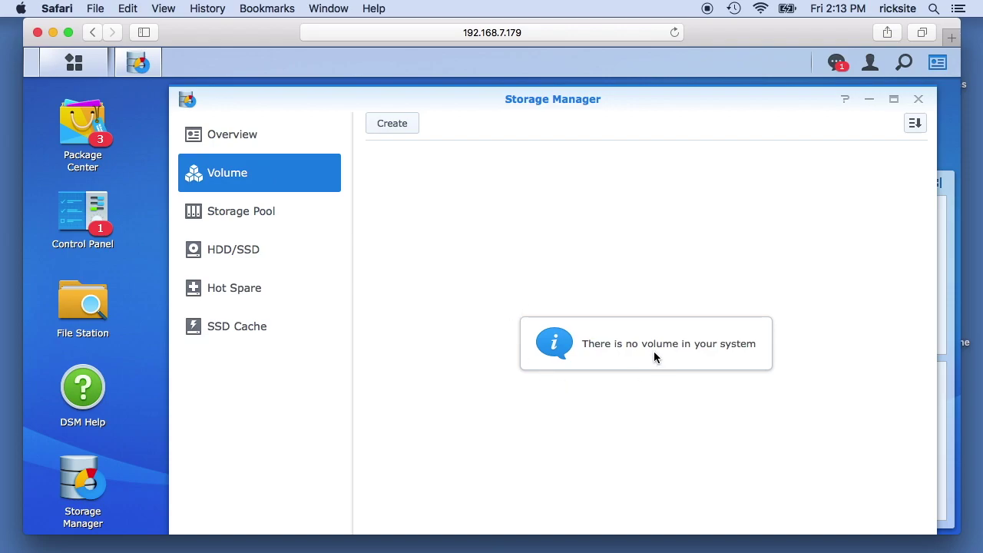
click(401, 134)
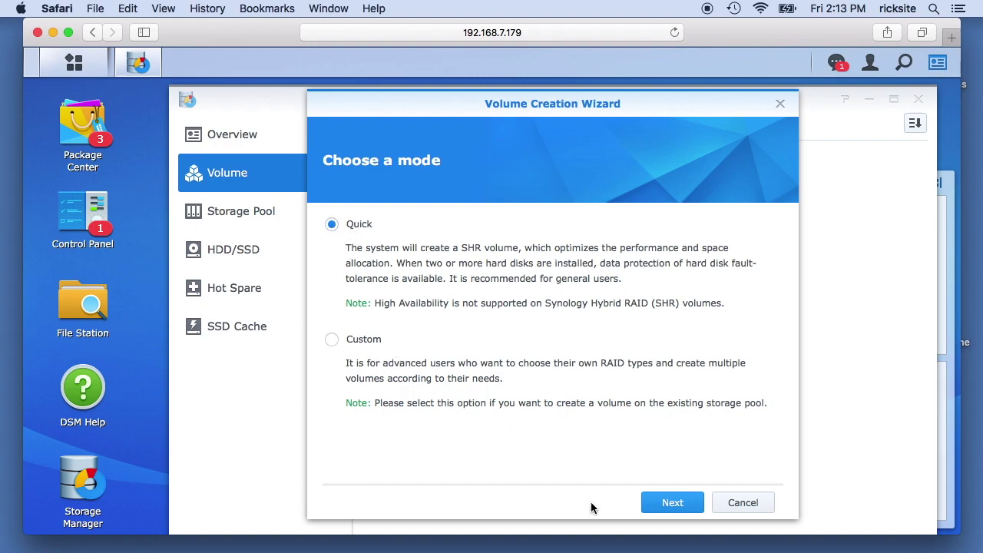
click(693, 504)
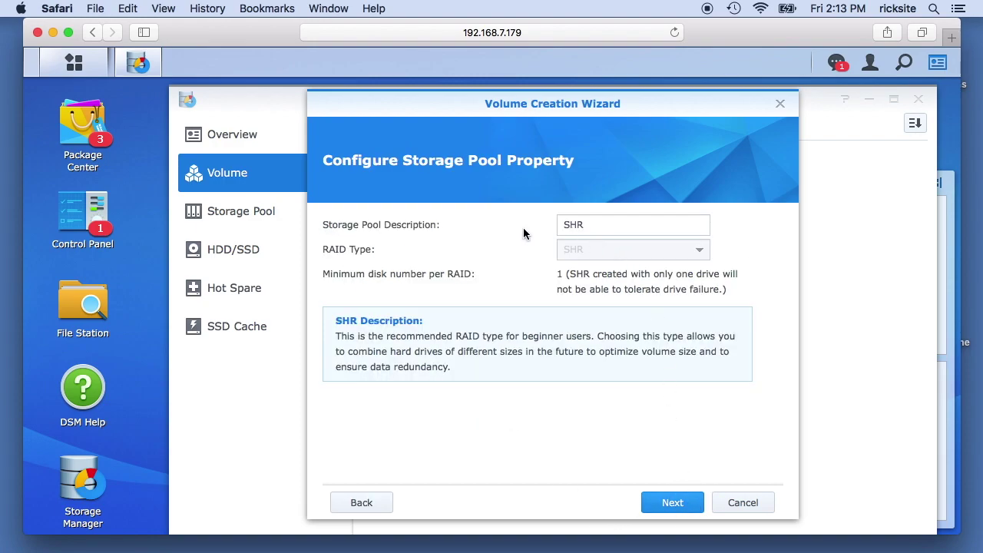
click(654, 226)
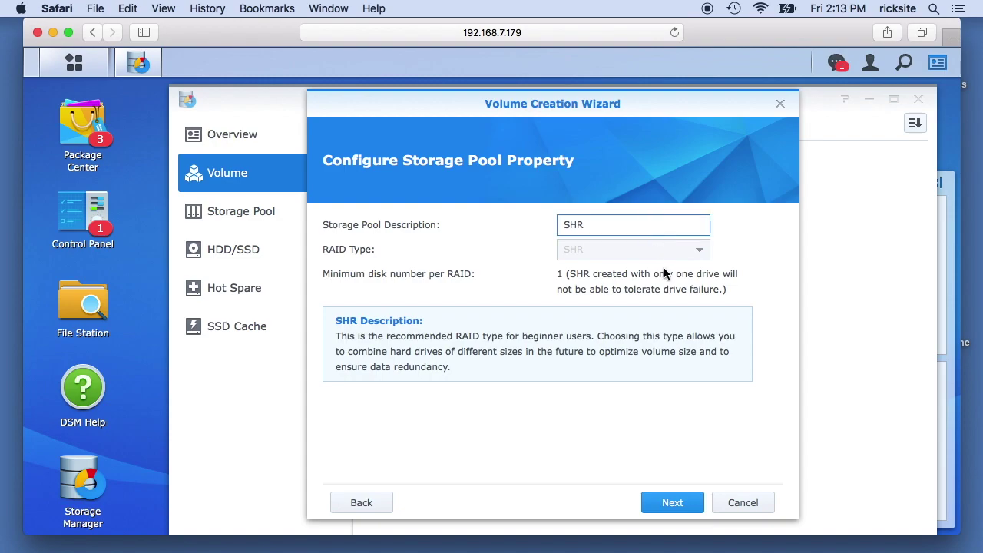
click(688, 260)
click(741, 503)
click(243, 260)
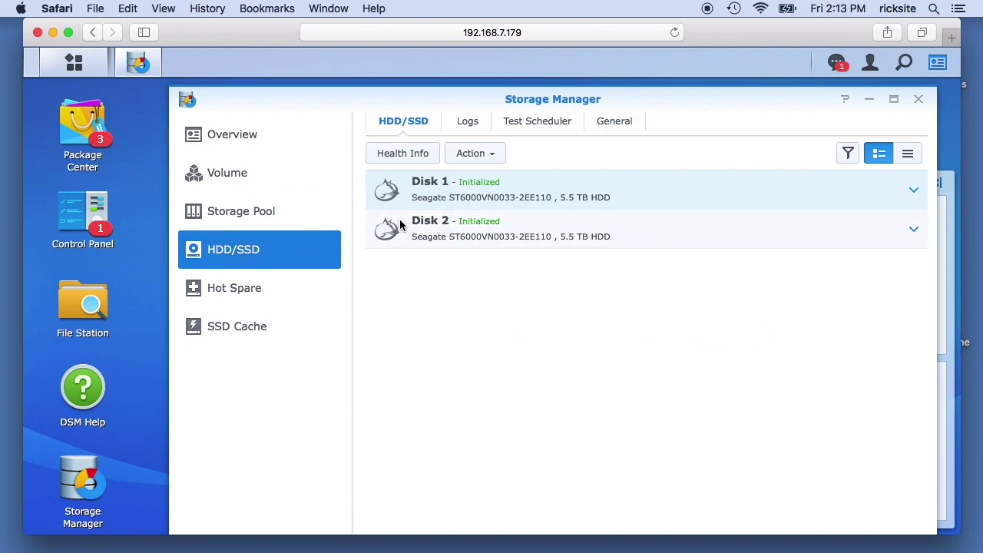
Start creating a volume in Quick mode, keeping SHR as the storage pool description.
click(225, 175)
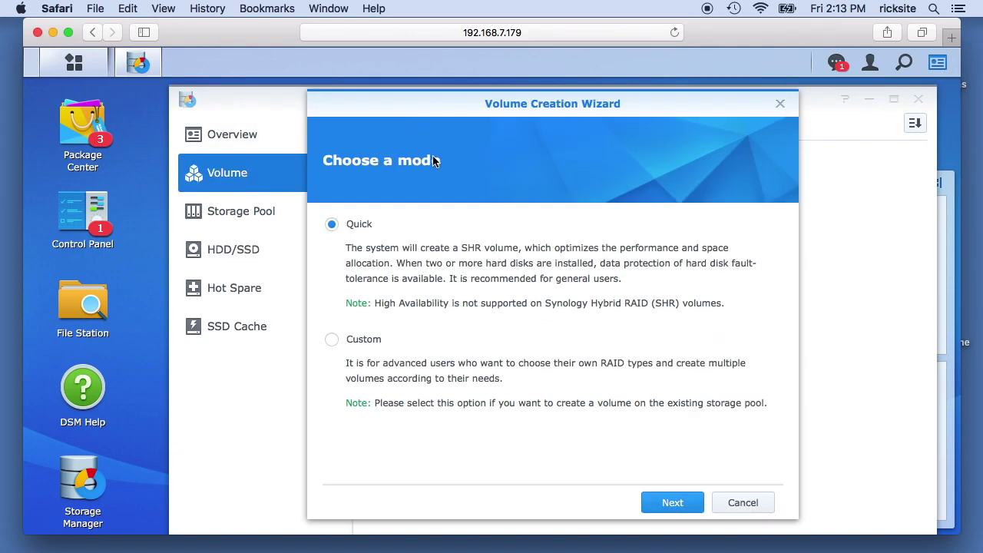
click(676, 507)
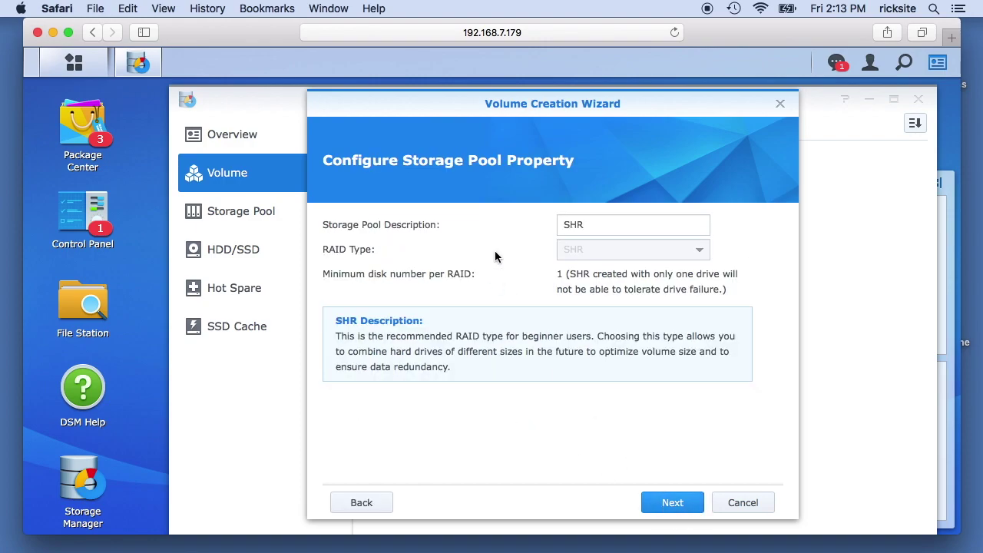
click(627, 224)
click(673, 503)
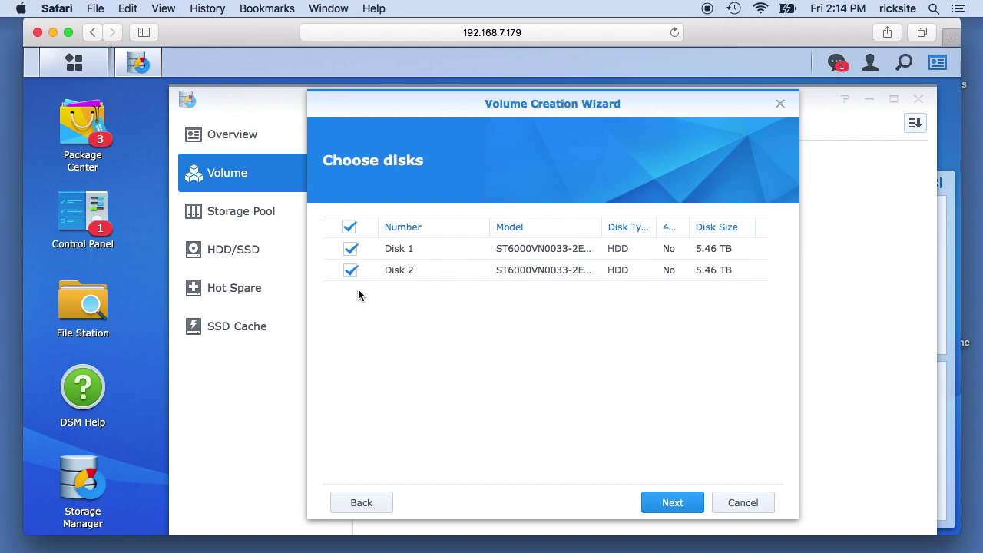
Build the volume from Disk 1 and Disk 2, agree to erase their data, keep Btrfs as the file system and apply.
click(673, 503)
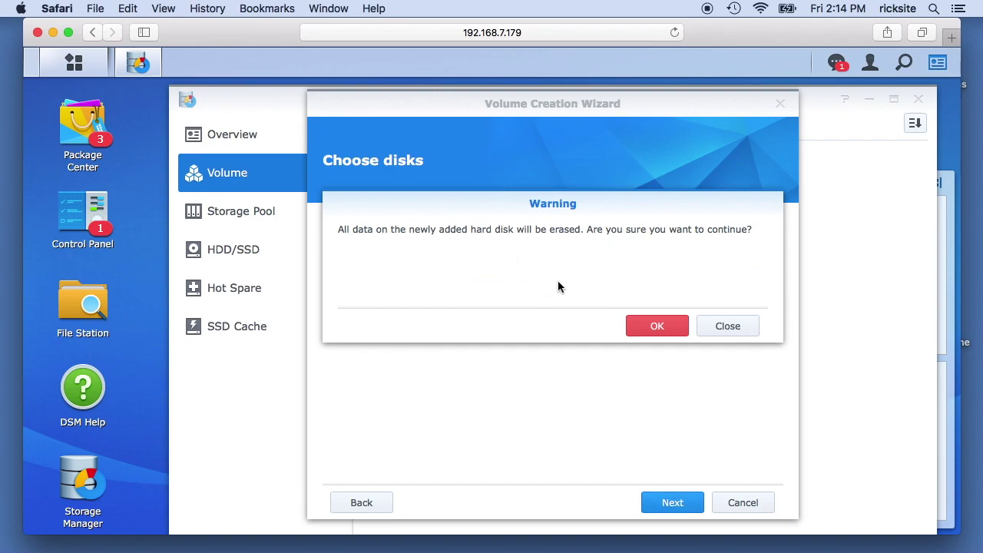
click(673, 333)
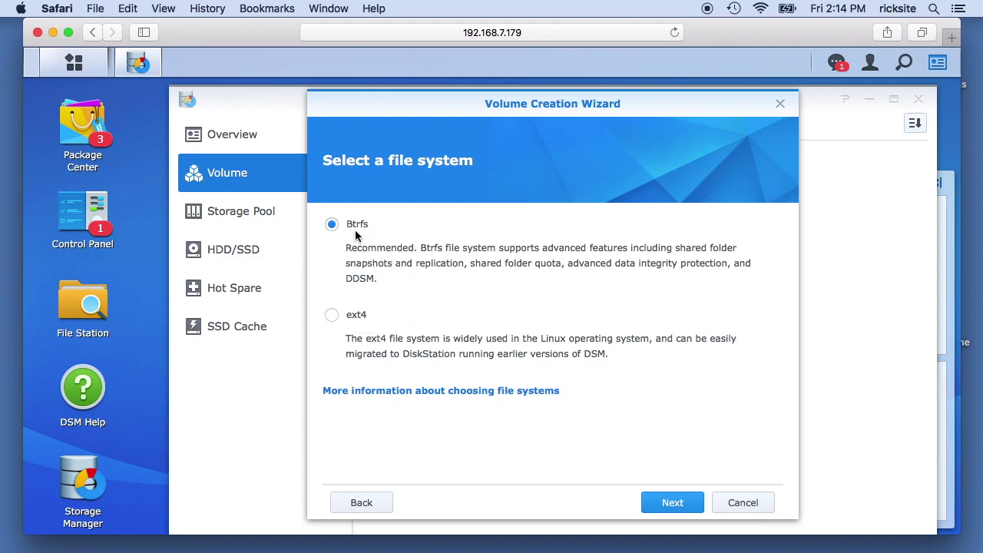
click(681, 508)
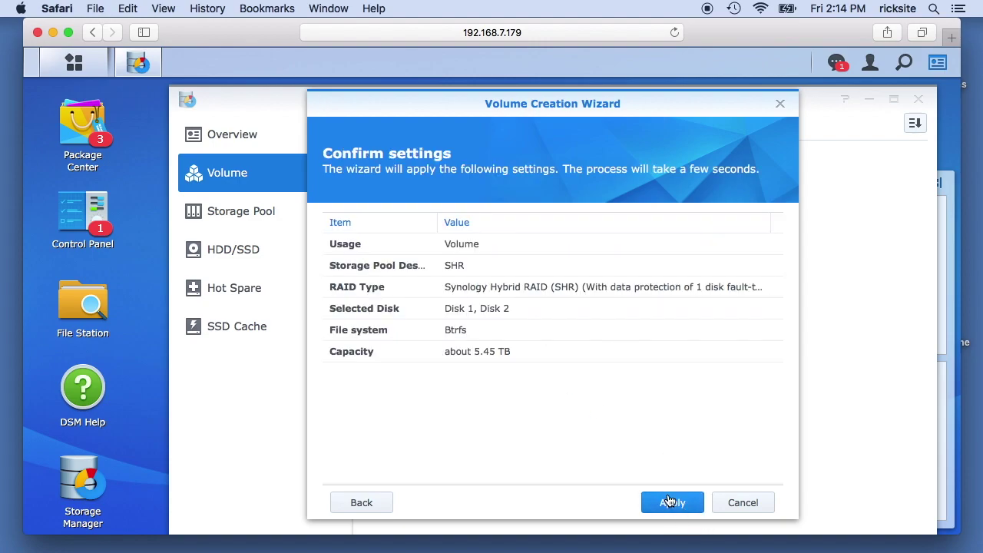
click(685, 507)
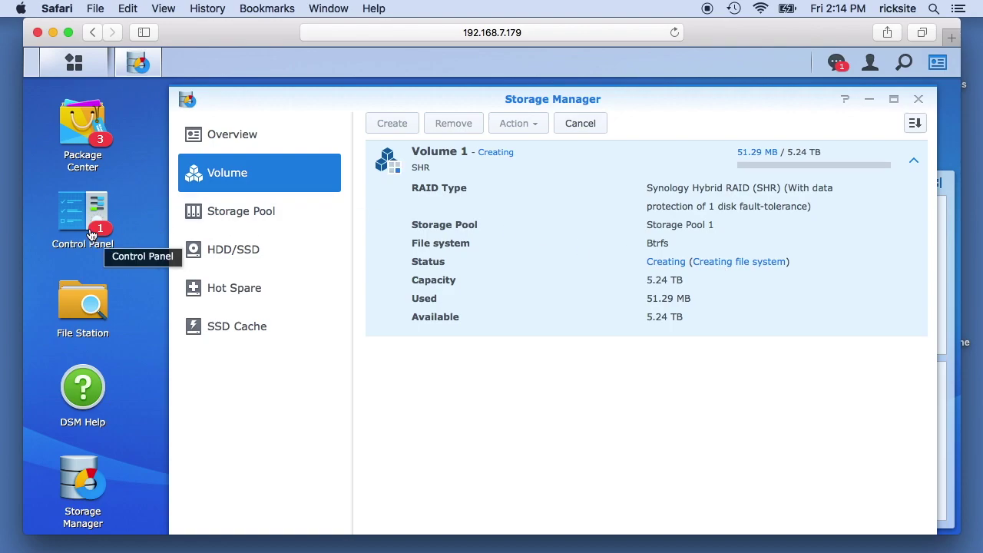
Open Package Center, agree to its Terms of Service and acknowledge the Privacy Statement.
click(86, 128)
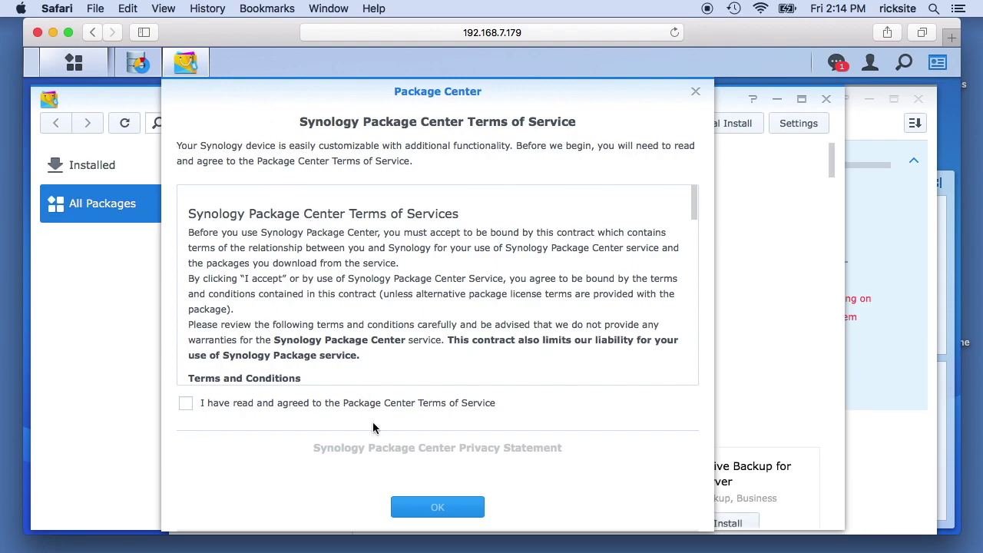
click(186, 402)
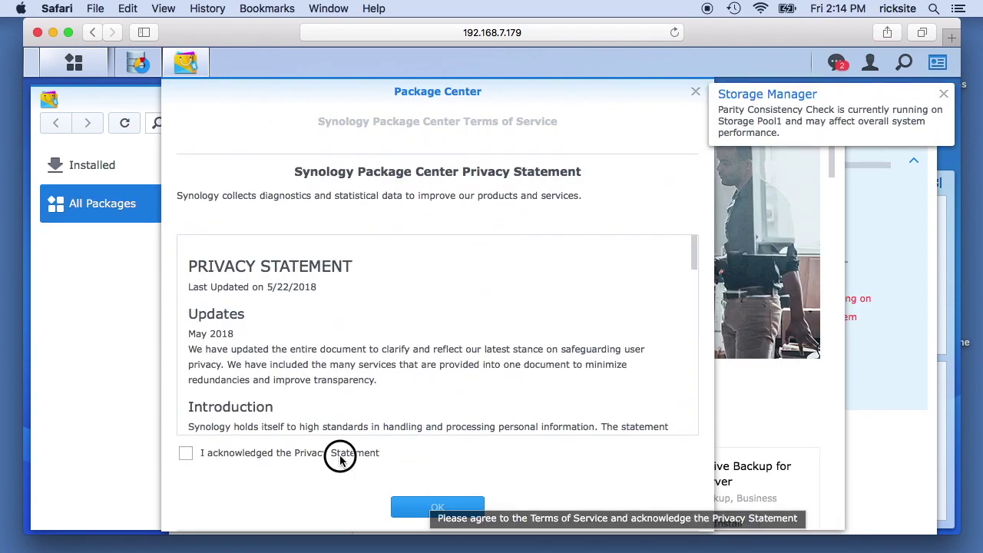
click(340, 455)
click(437, 507)
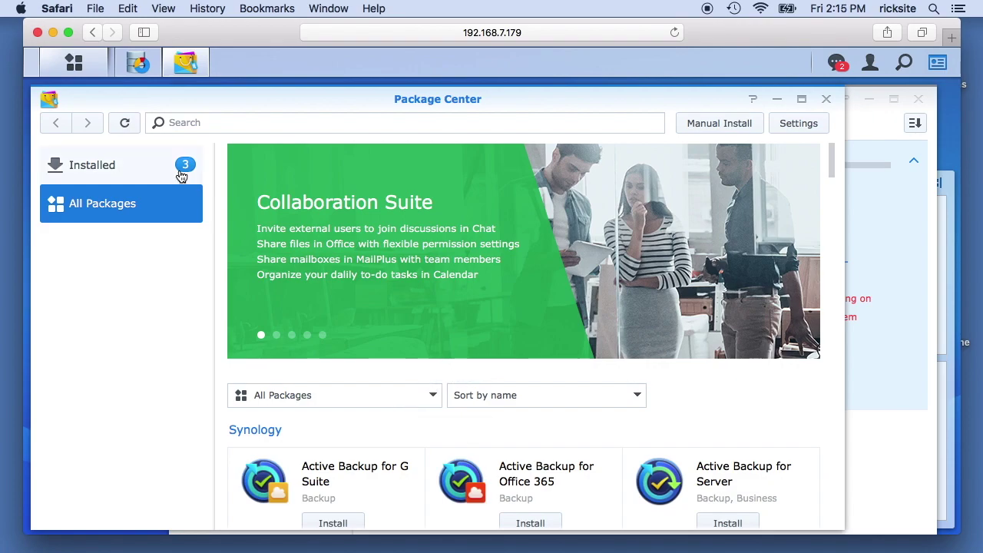
Review the installed packages that have updates, browse the catalogue of all packages and close Package Center.
click(121, 171)
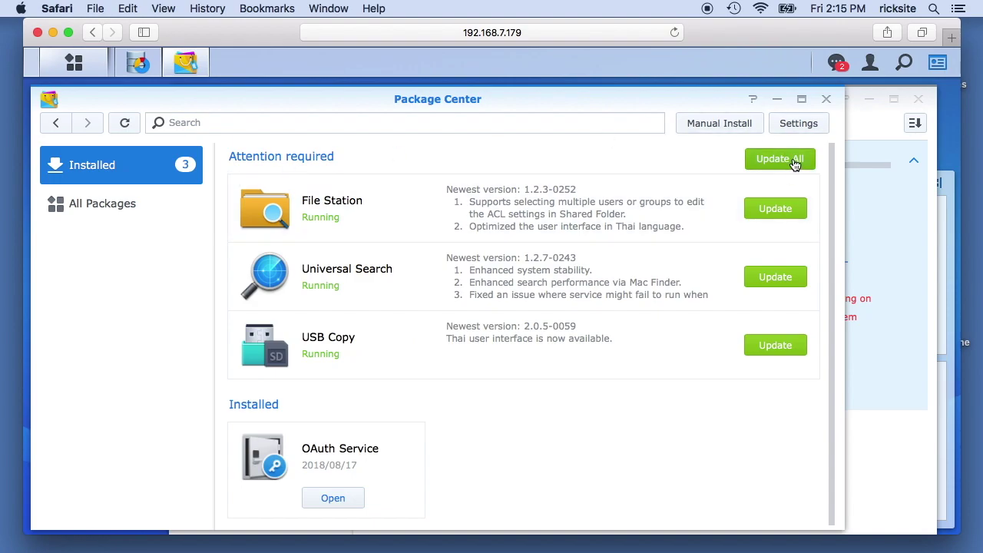
click(116, 211)
scroll(520, 463, down, 10)
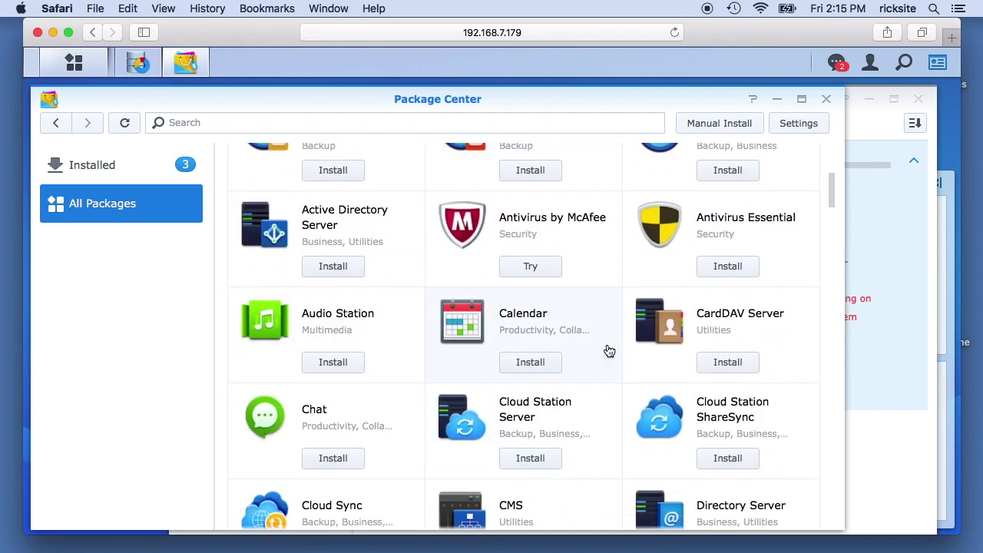
scroll(604, 378, down, 4)
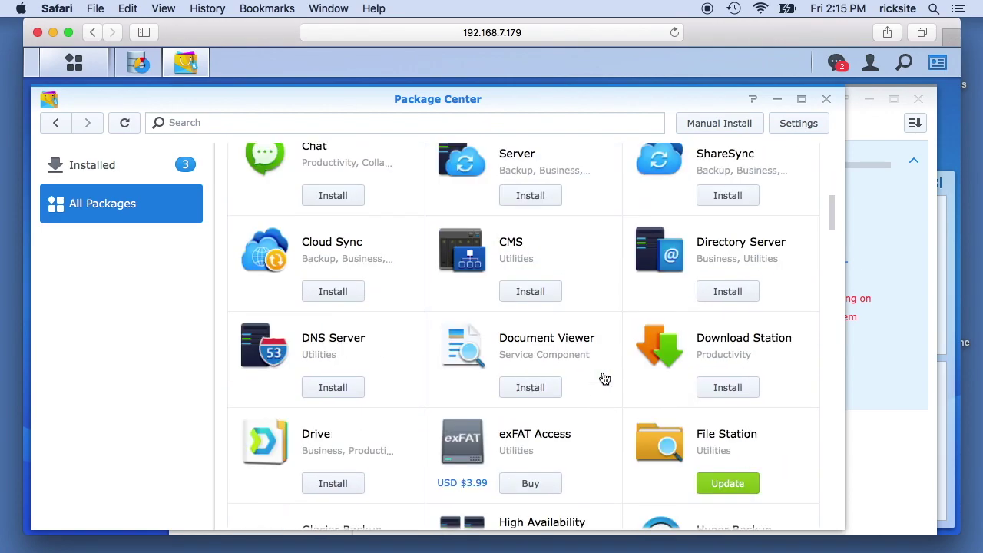
scroll(605, 378, down, 4)
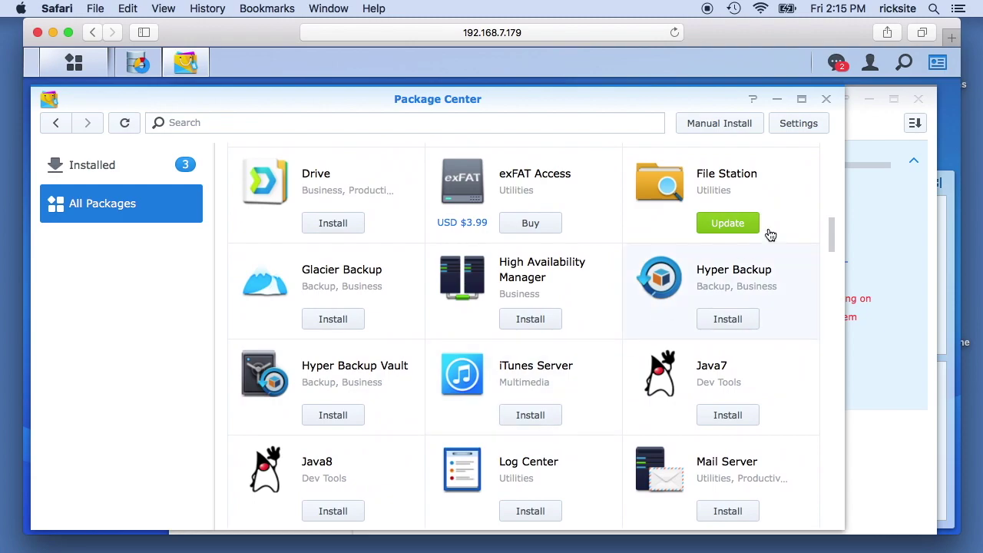
click(826, 99)
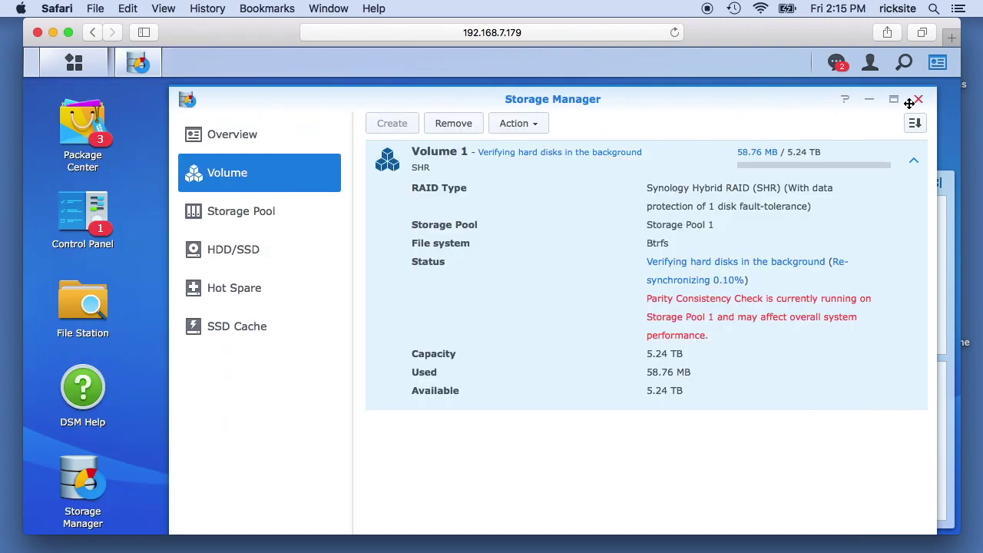